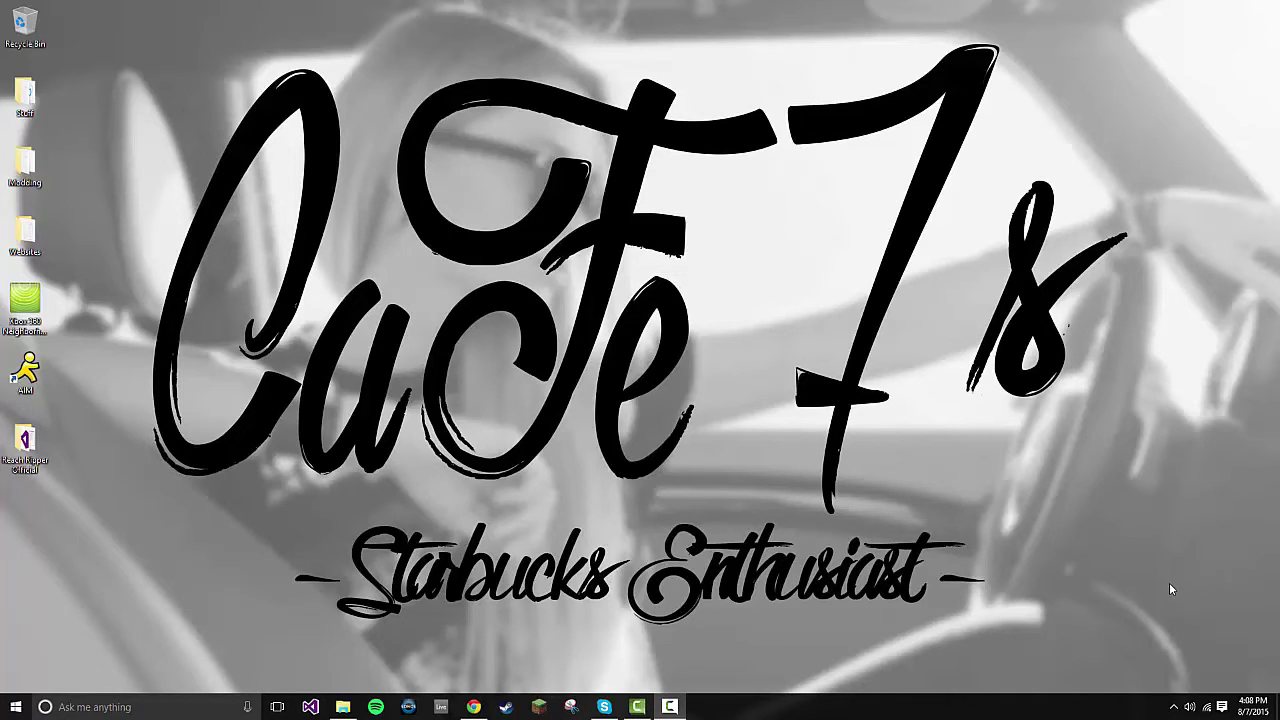
Switch to Chrome and go to the main forum index of the Se7enSins site.
click(474, 707)
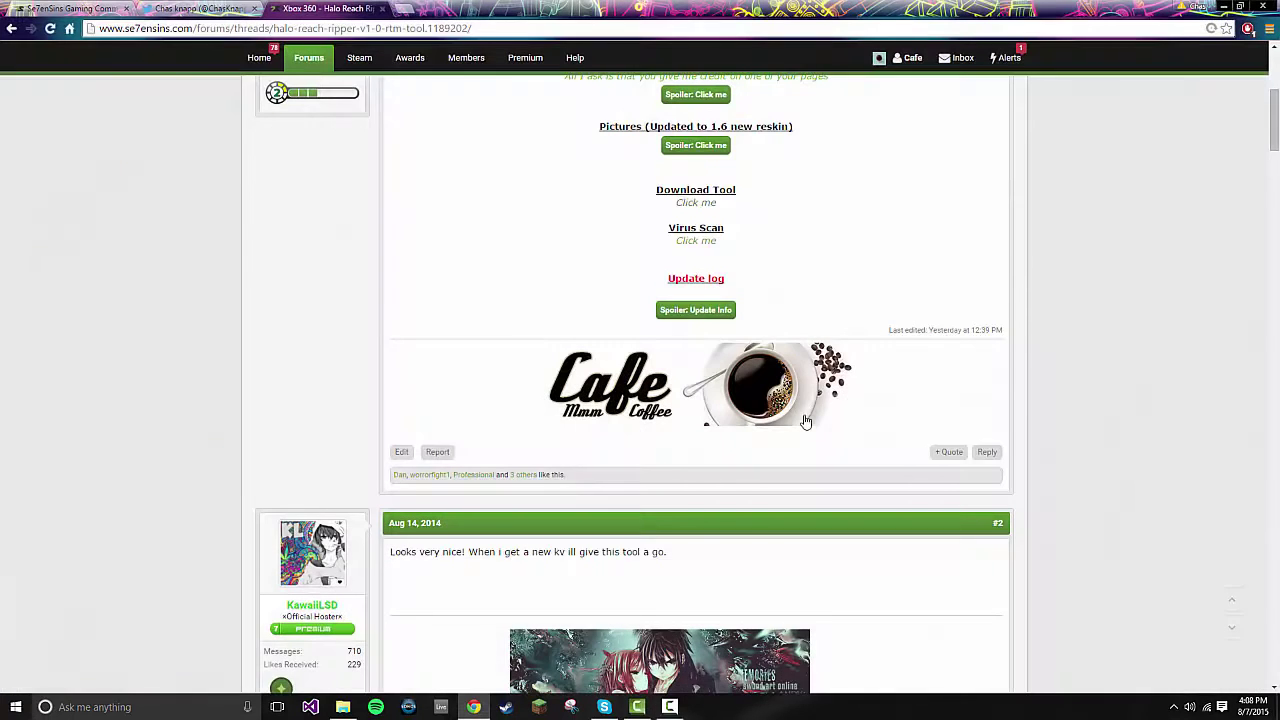
scroll(526, 289, up, 5)
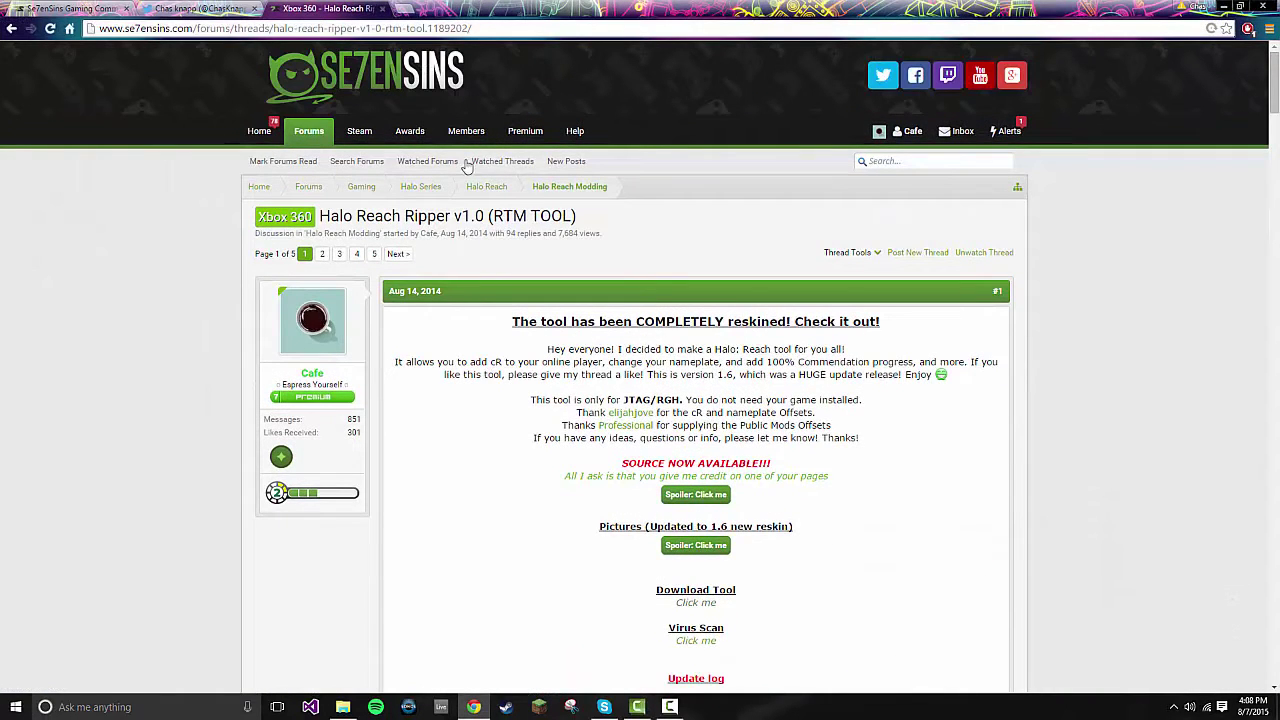
click(340, 98)
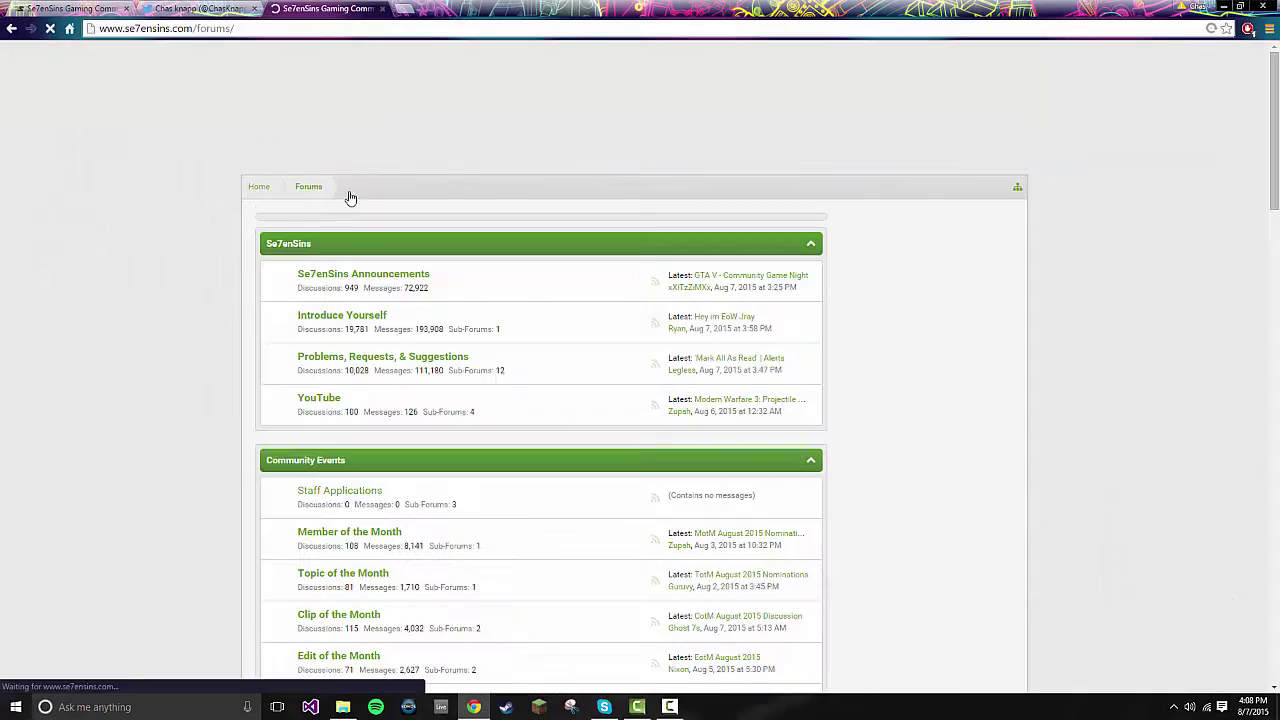
Open the Halo Reach Modding section within the Halo Series and Halo Reach forums.
scroll(365, 260, down, 8)
scroll(370, 280, down, 2)
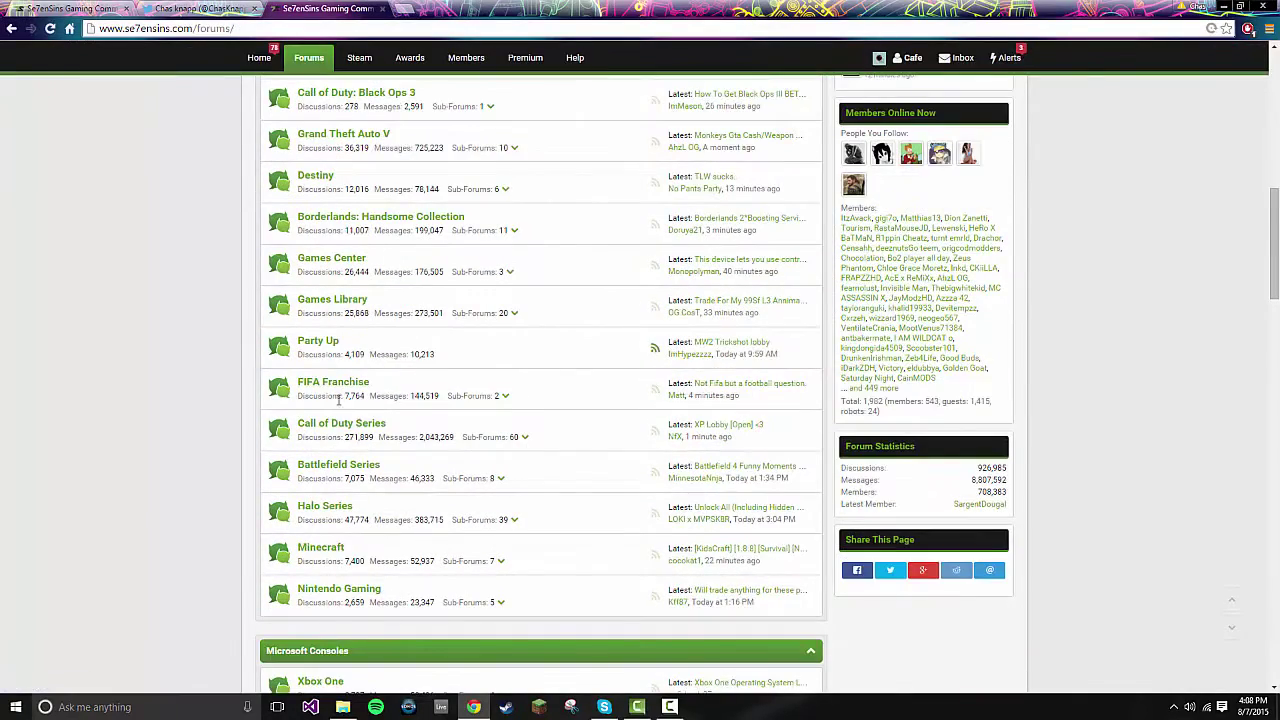
click(336, 503)
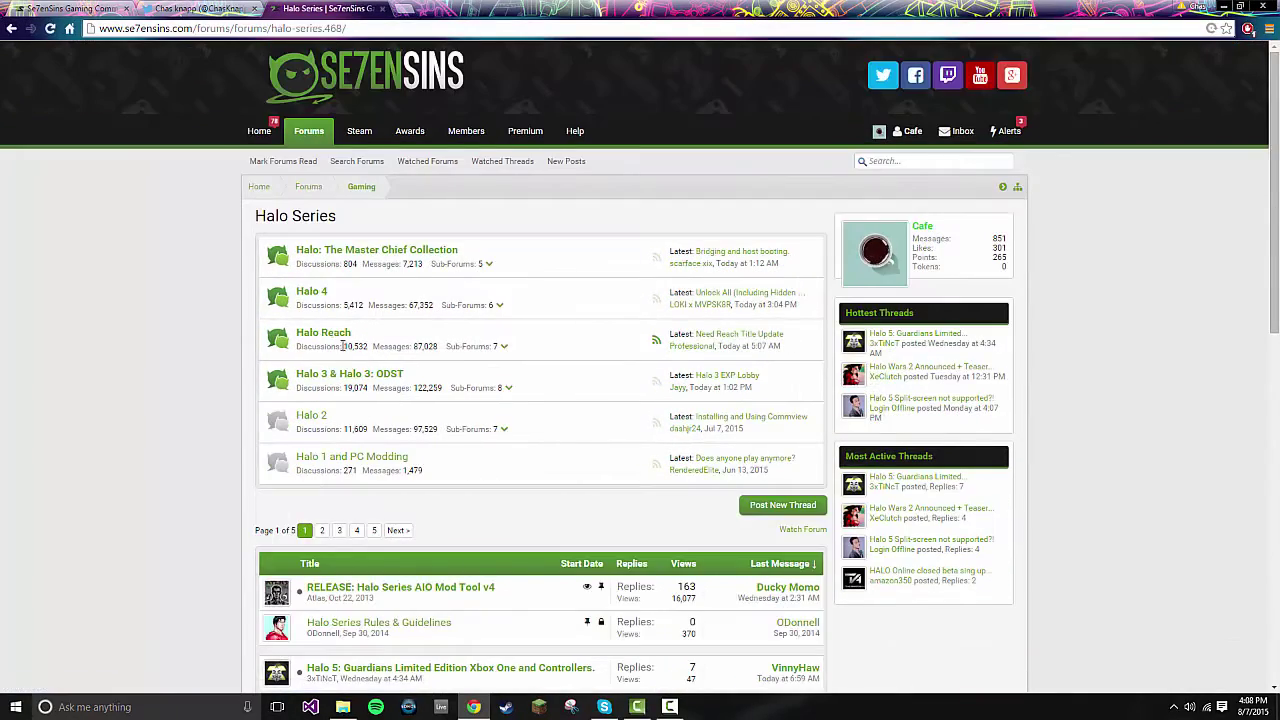
click(340, 338)
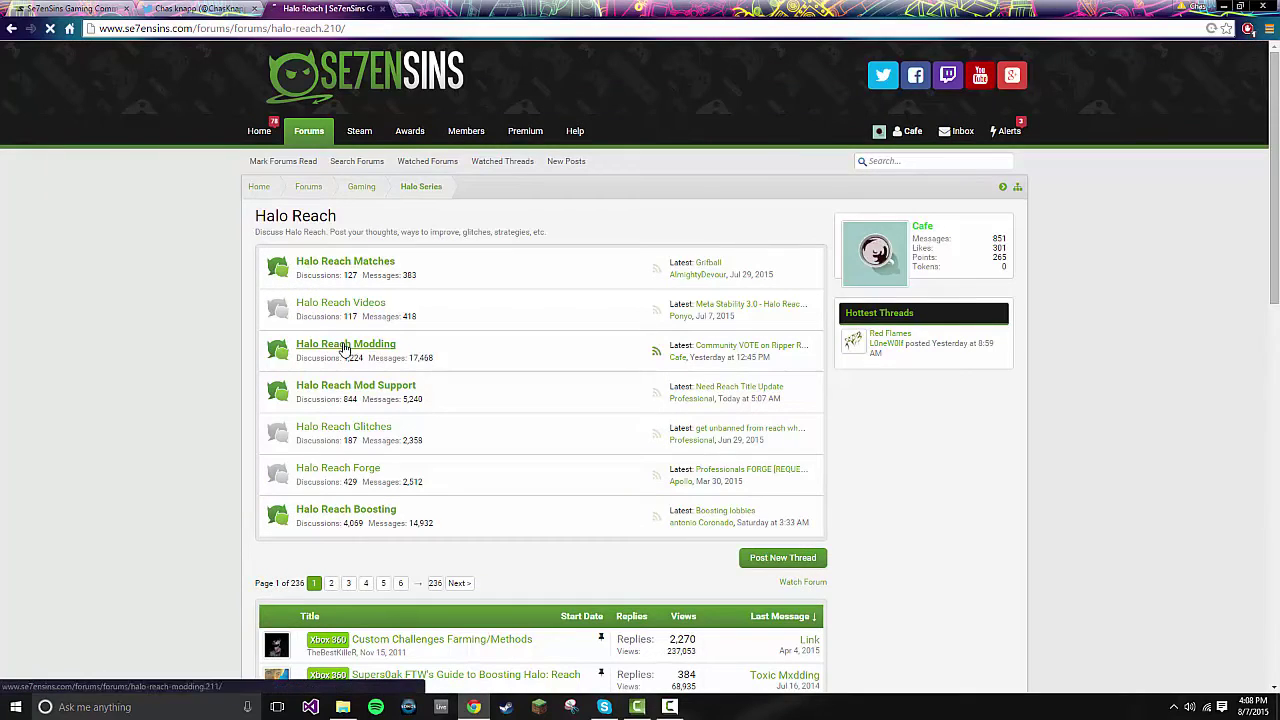
click(344, 346)
Open the Halo Reach Ripper v1.0 (RTM TOOL) thread, download Reach Ripper Official.zip from MediaFire and close the download page.
scroll(343, 349, down, 1)
scroll(390, 341, down, 2)
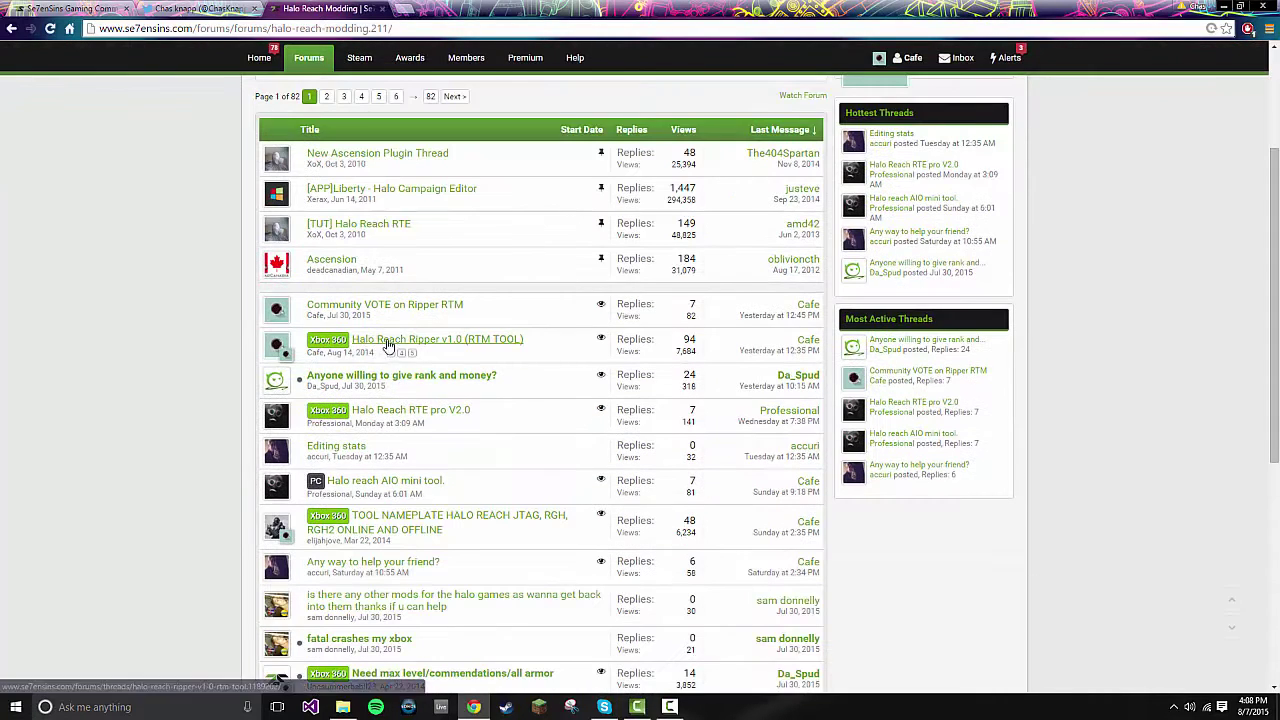
click(390, 341)
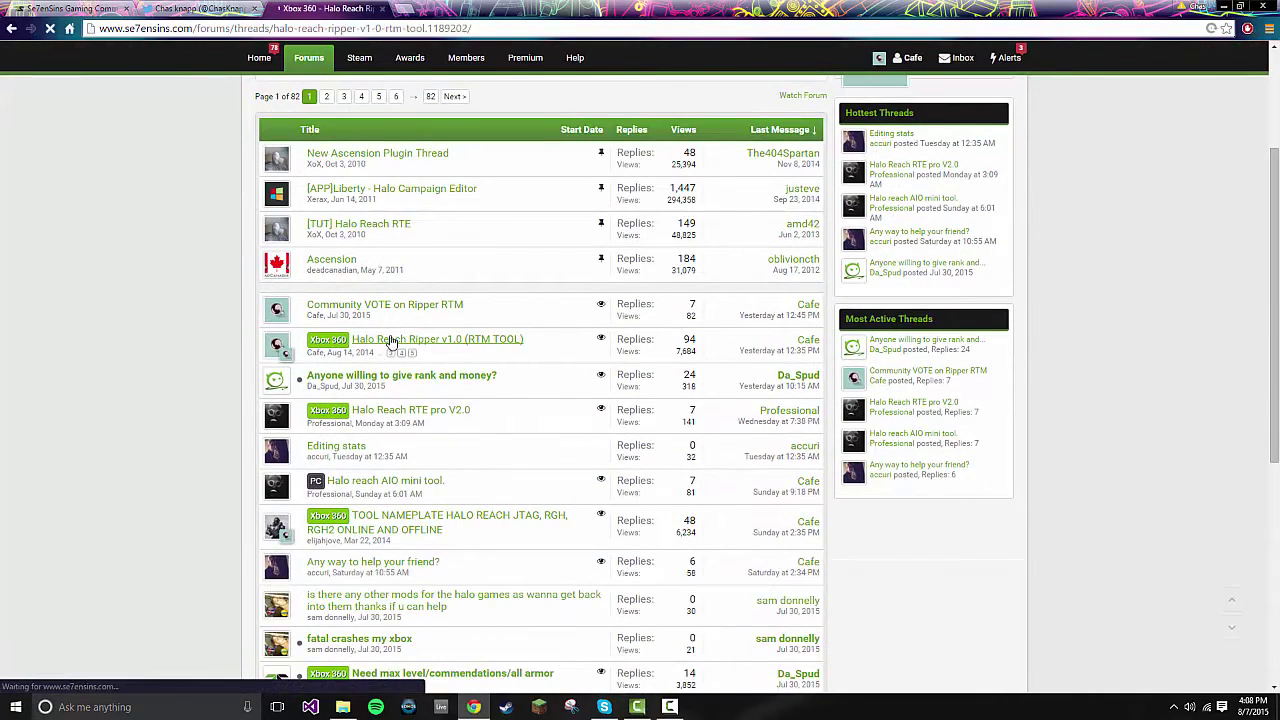
scroll(543, 317, down, 3)
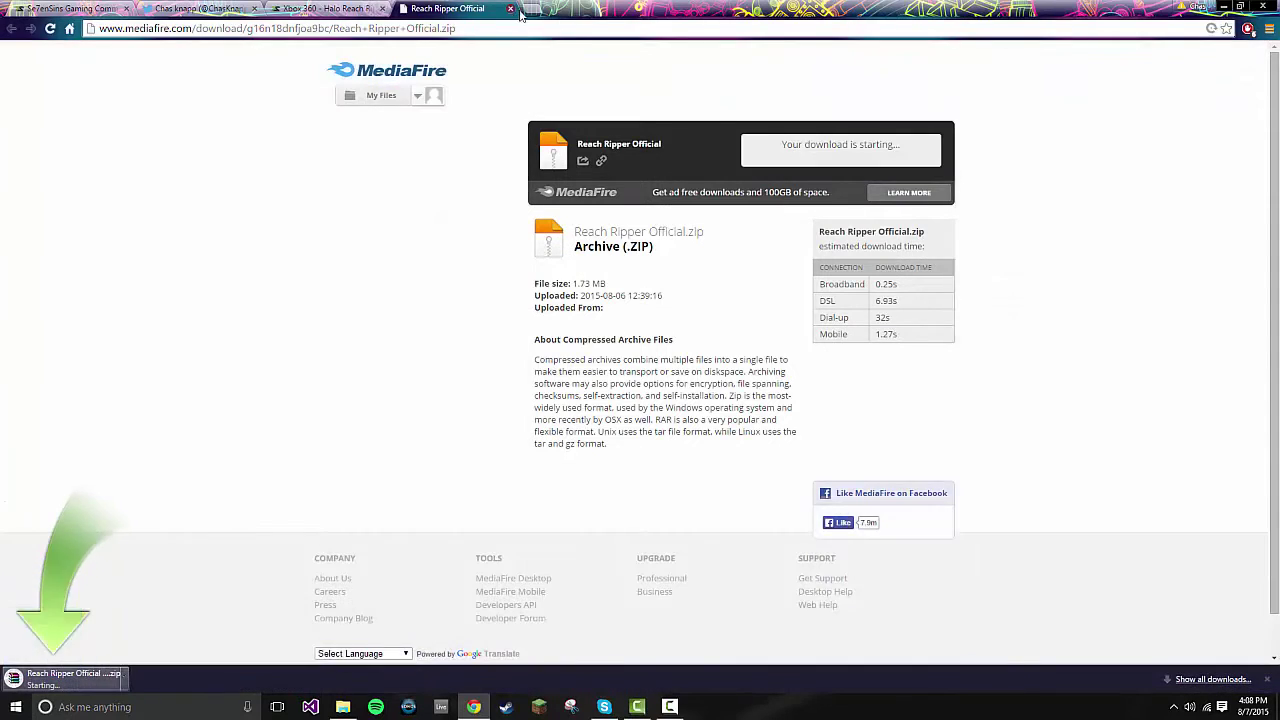
click(511, 9)
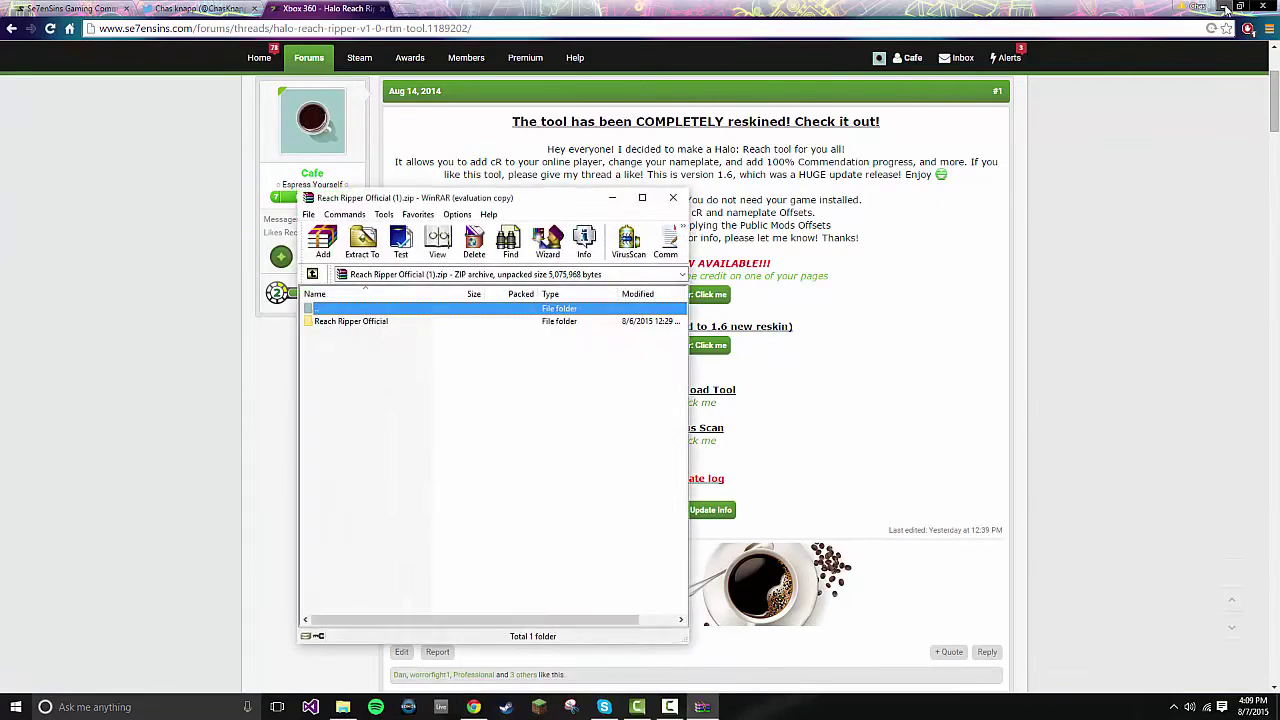
Extract the Reach Ripper Official folder from the archive to the desktop, replacing the existing files, and close WinRAR.
drag(462, 228, 620, 149)
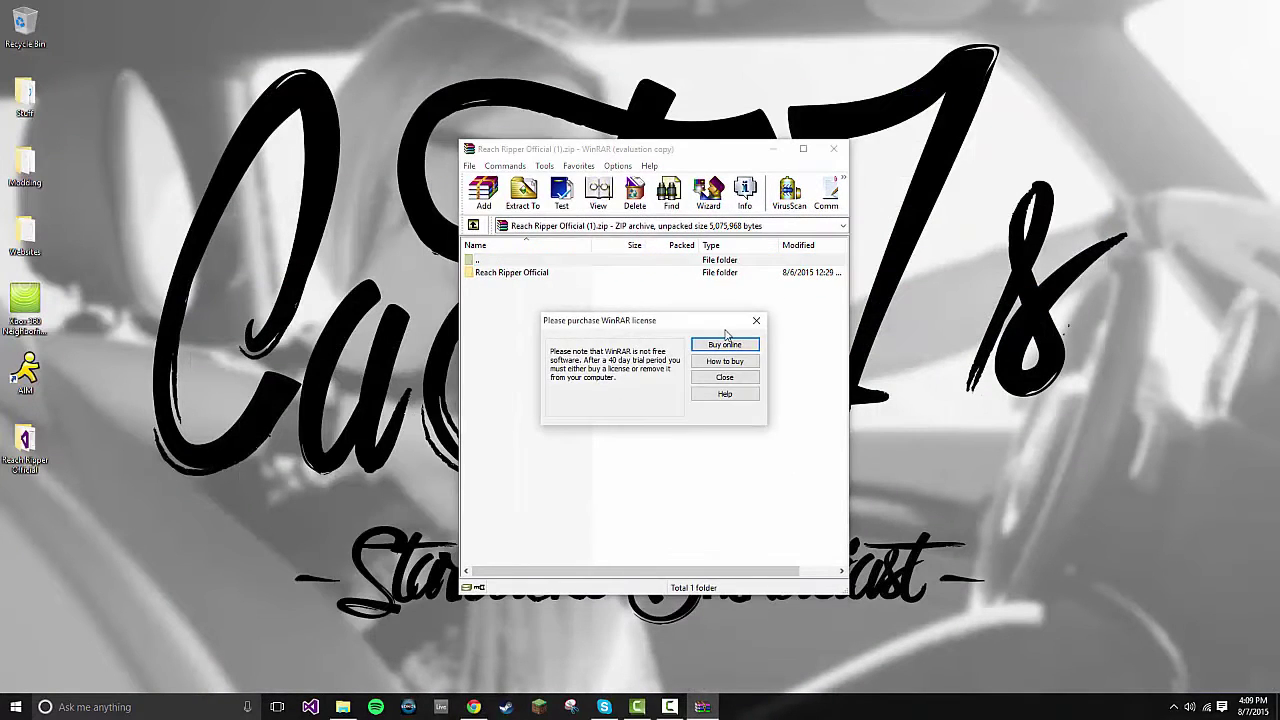
click(761, 318)
drag(540, 282, 80, 518)
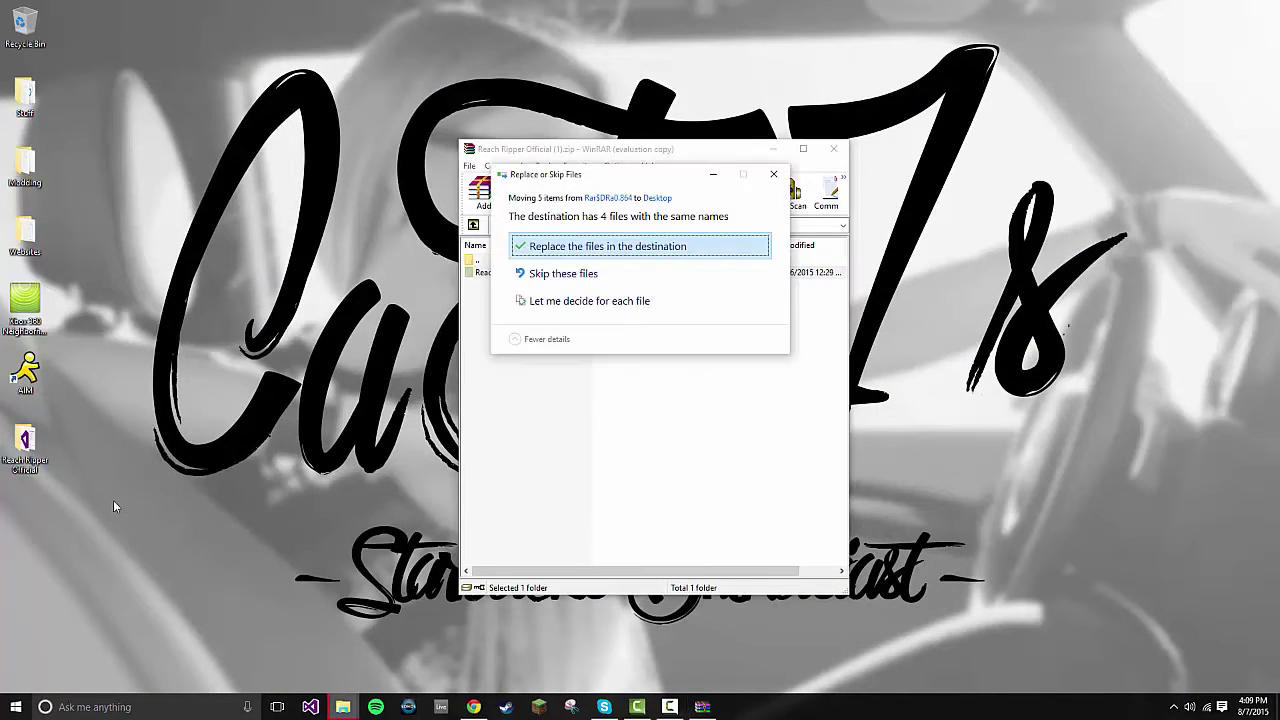
click(577, 250)
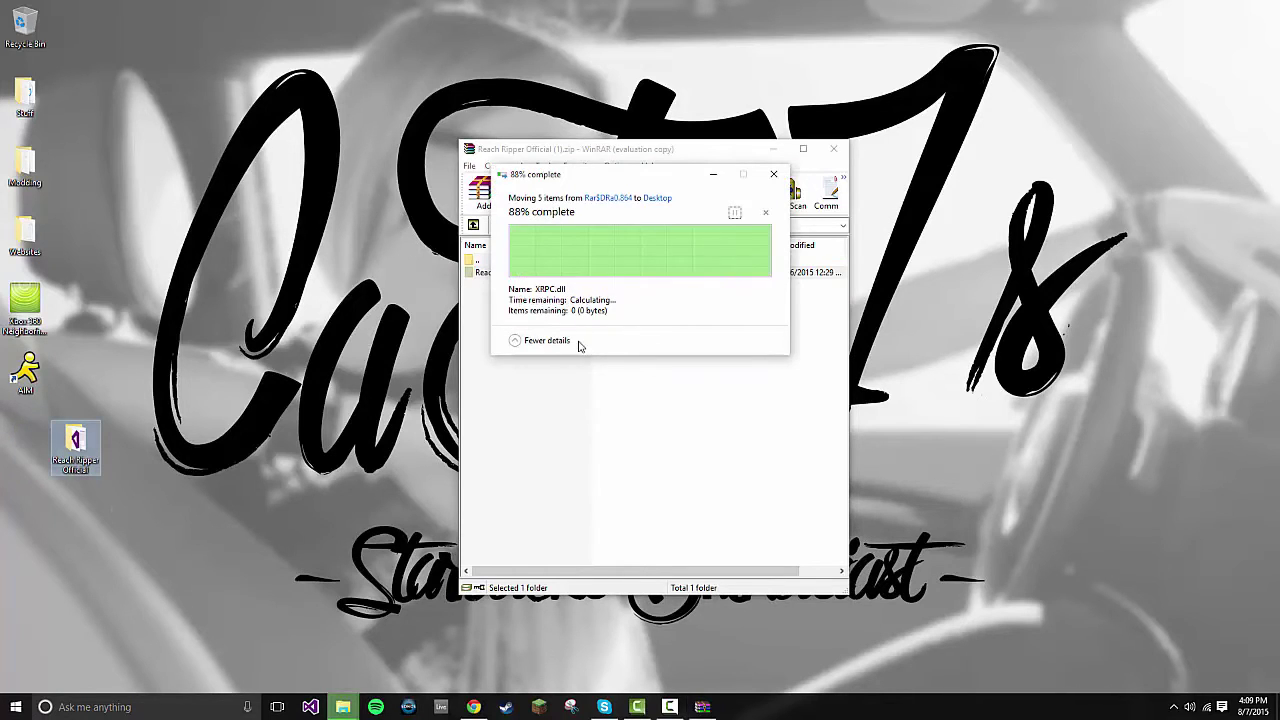
click(833, 148)
drag(100, 441, 56, 417)
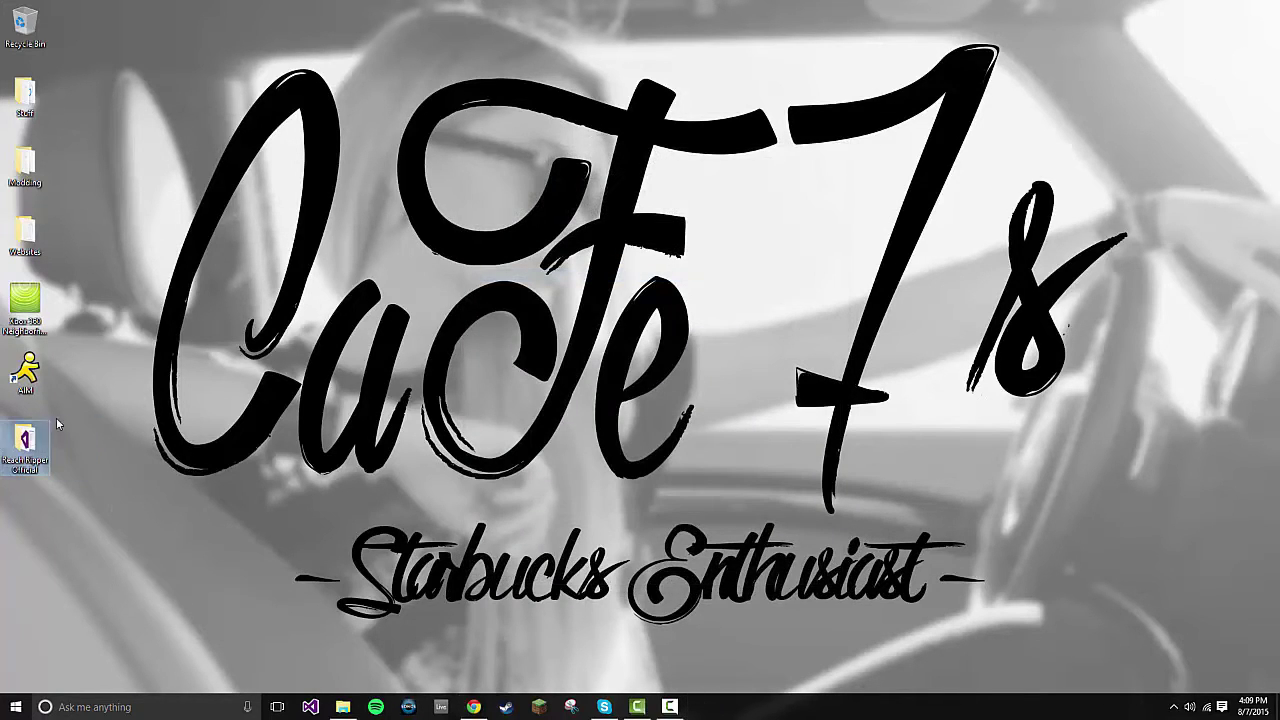
Search Windows for "game" and launch Game Capture HD.
click(190, 707)
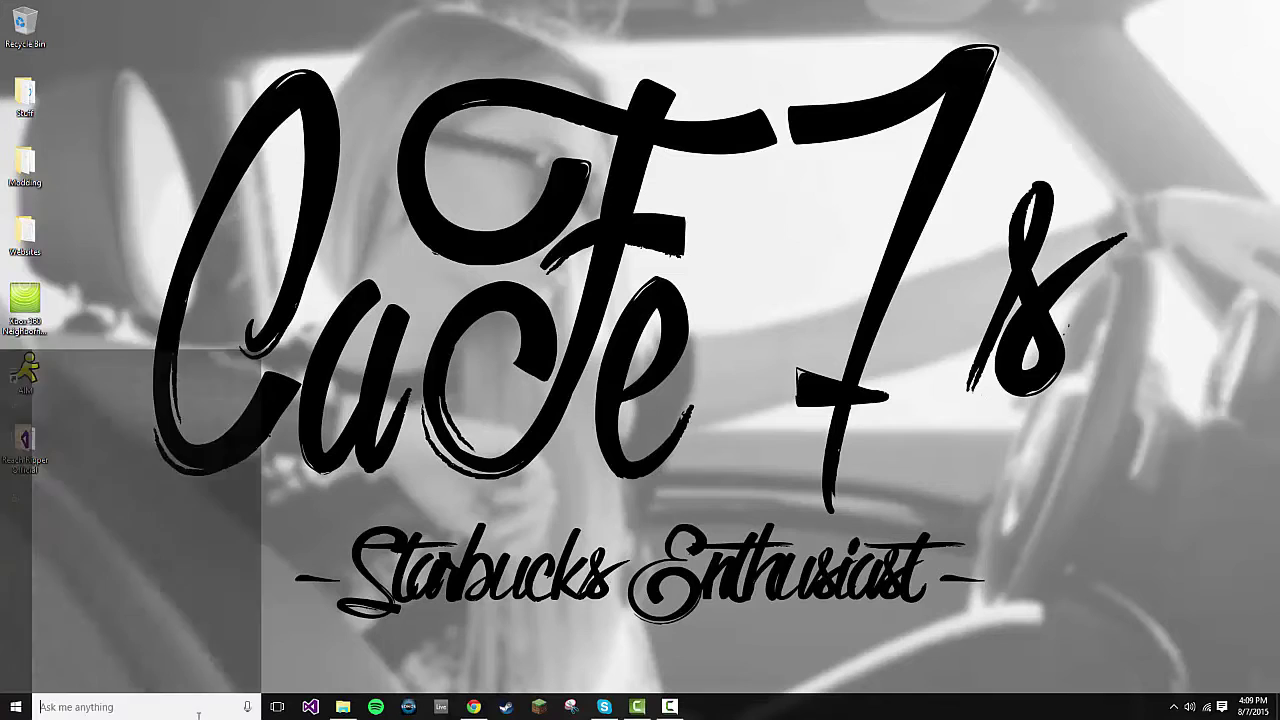
text(game)
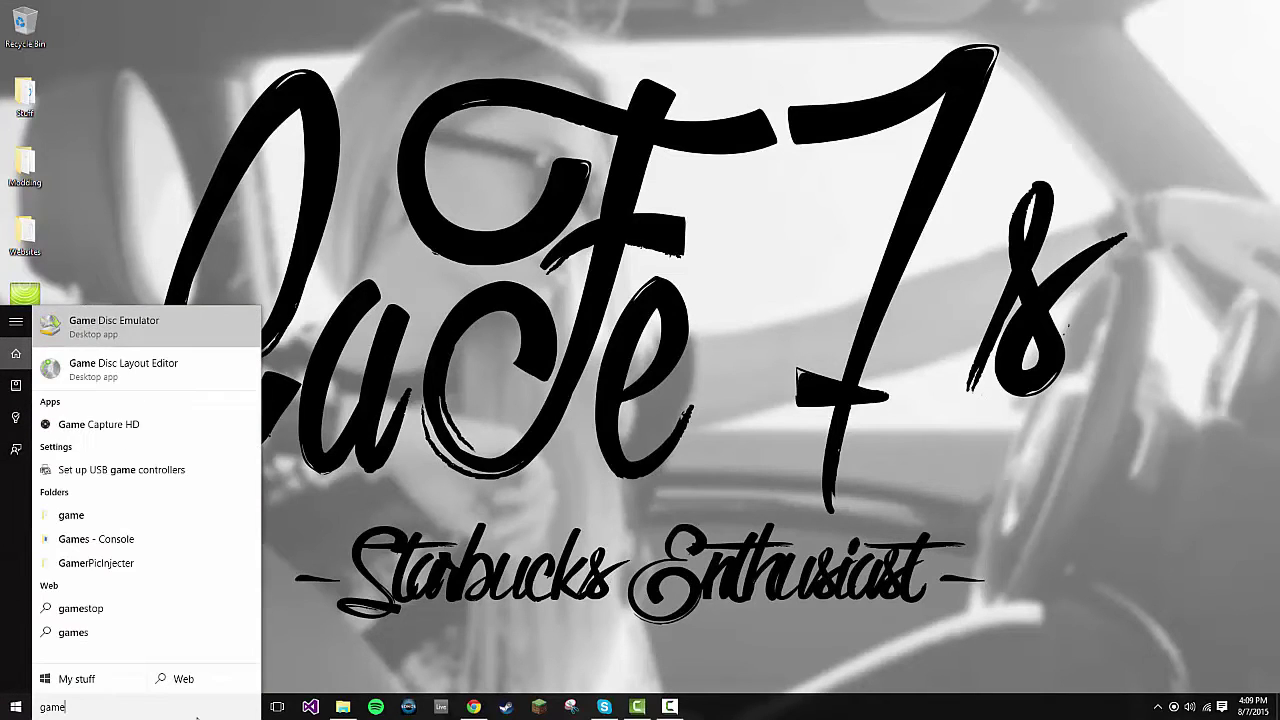
key(Down)
key(Down)
key(Return)
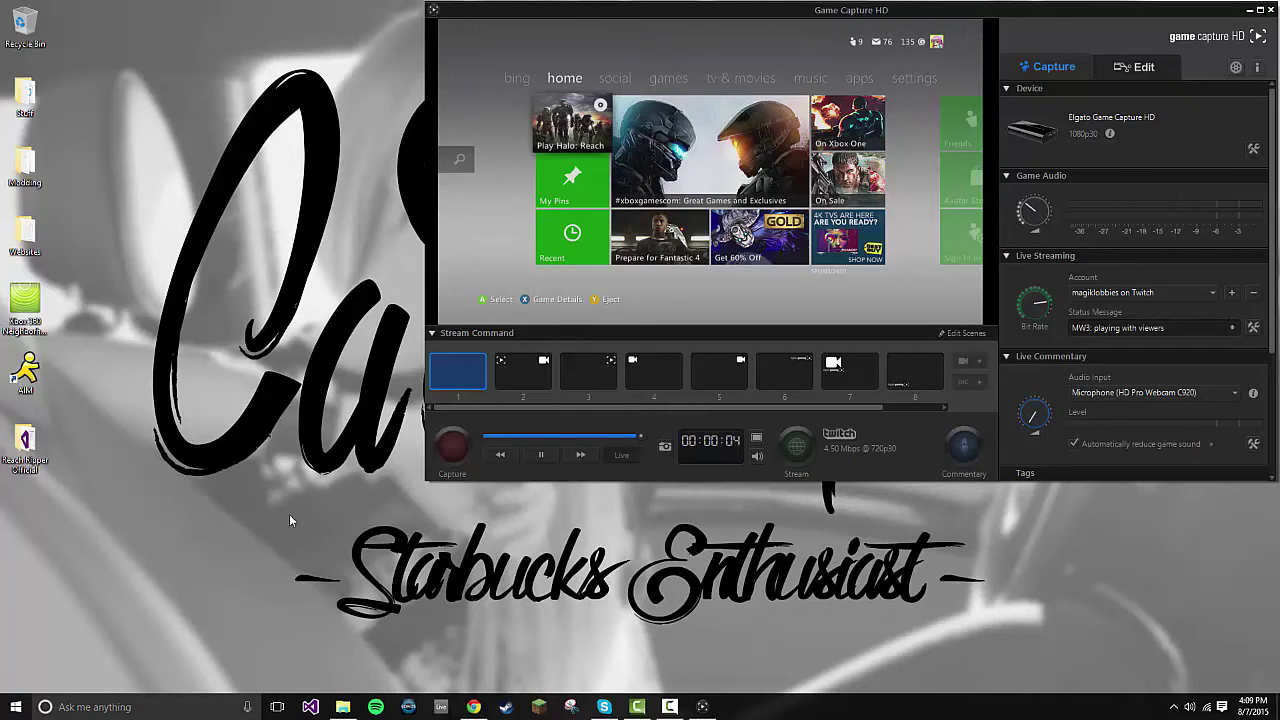
Run Reach Ripper Official.exe from its folder despite the SmartScreen block, and place its window below the game capture preview.
click(343, 706)
drag(622, 16, 270, 18)
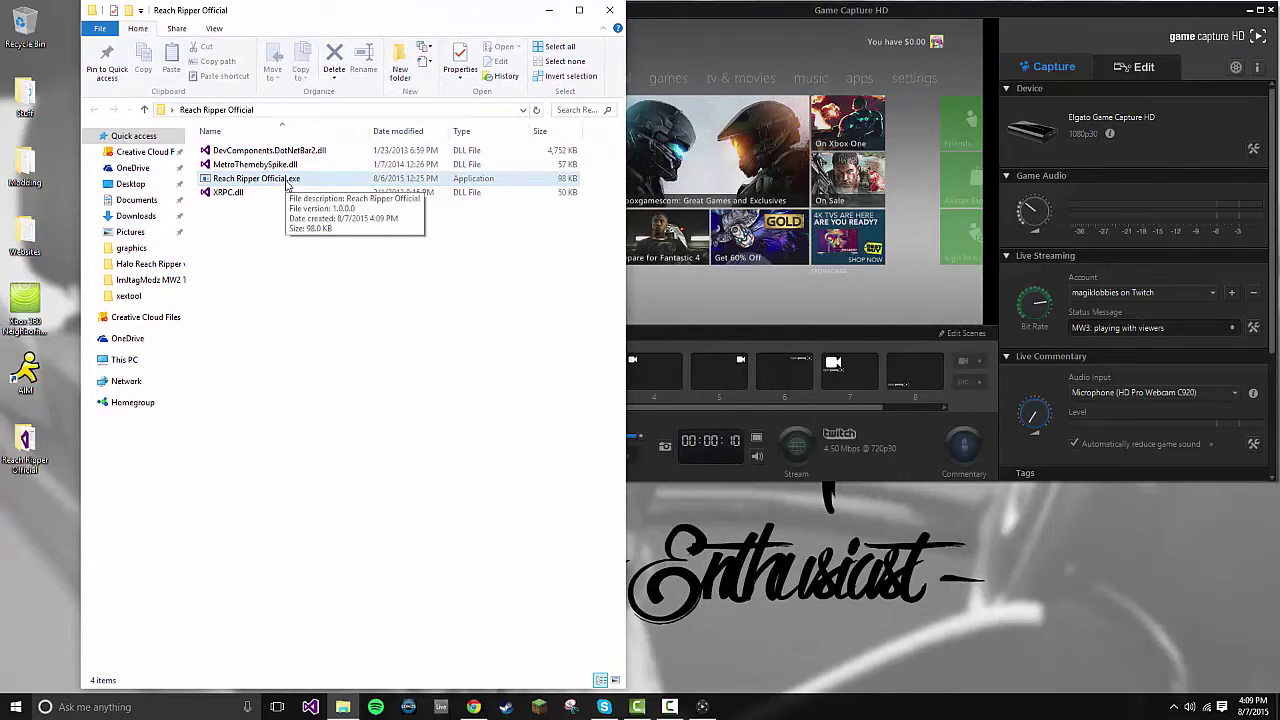
double_click(287, 182)
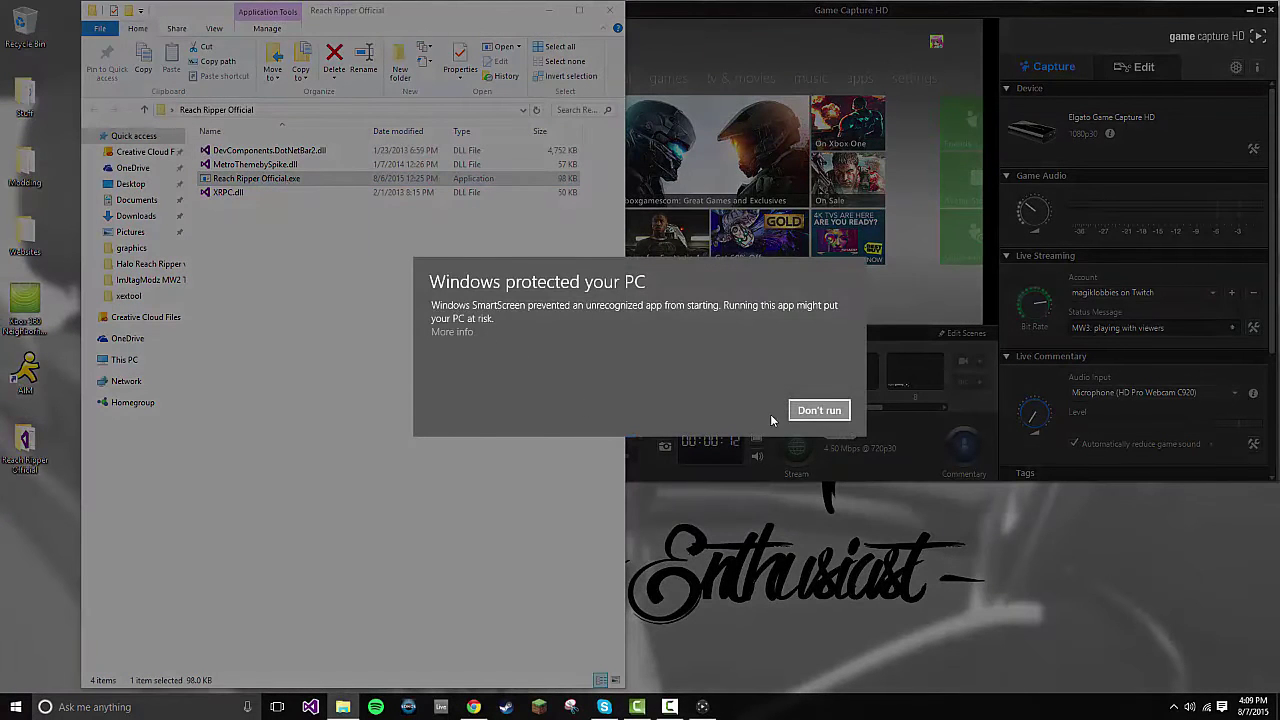
click(450, 332)
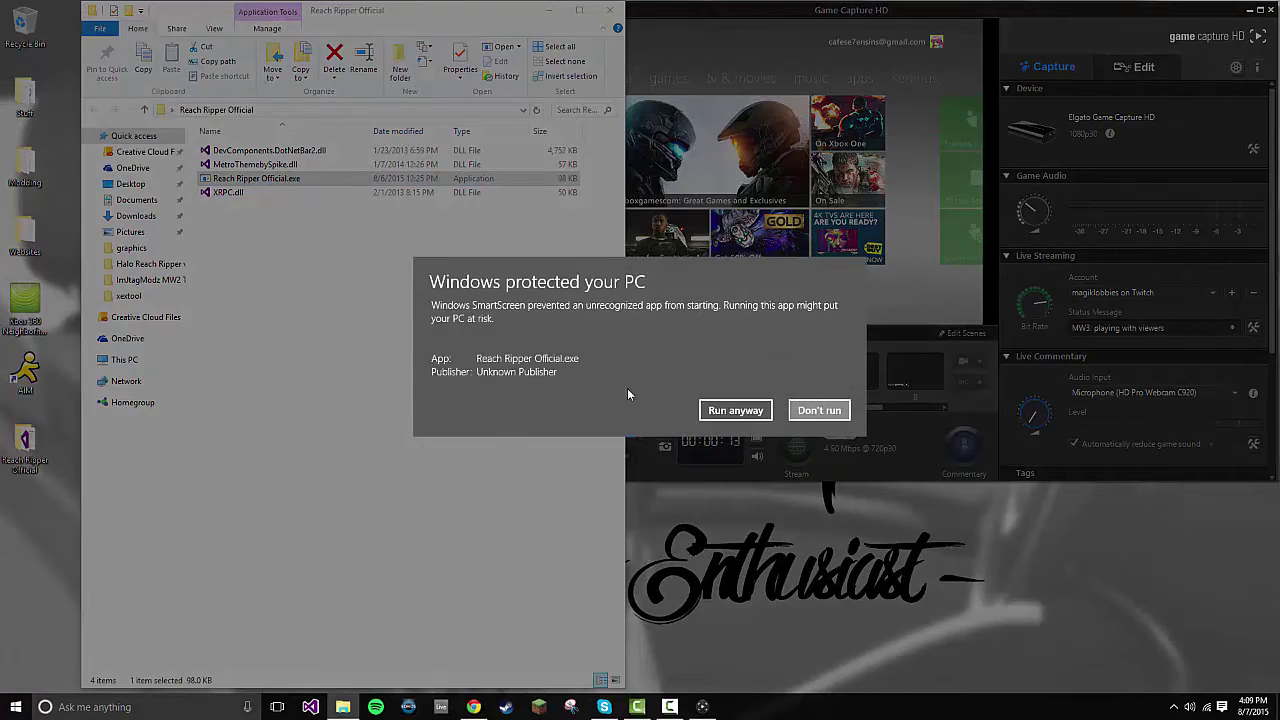
click(716, 411)
drag(680, 214, 587, 417)
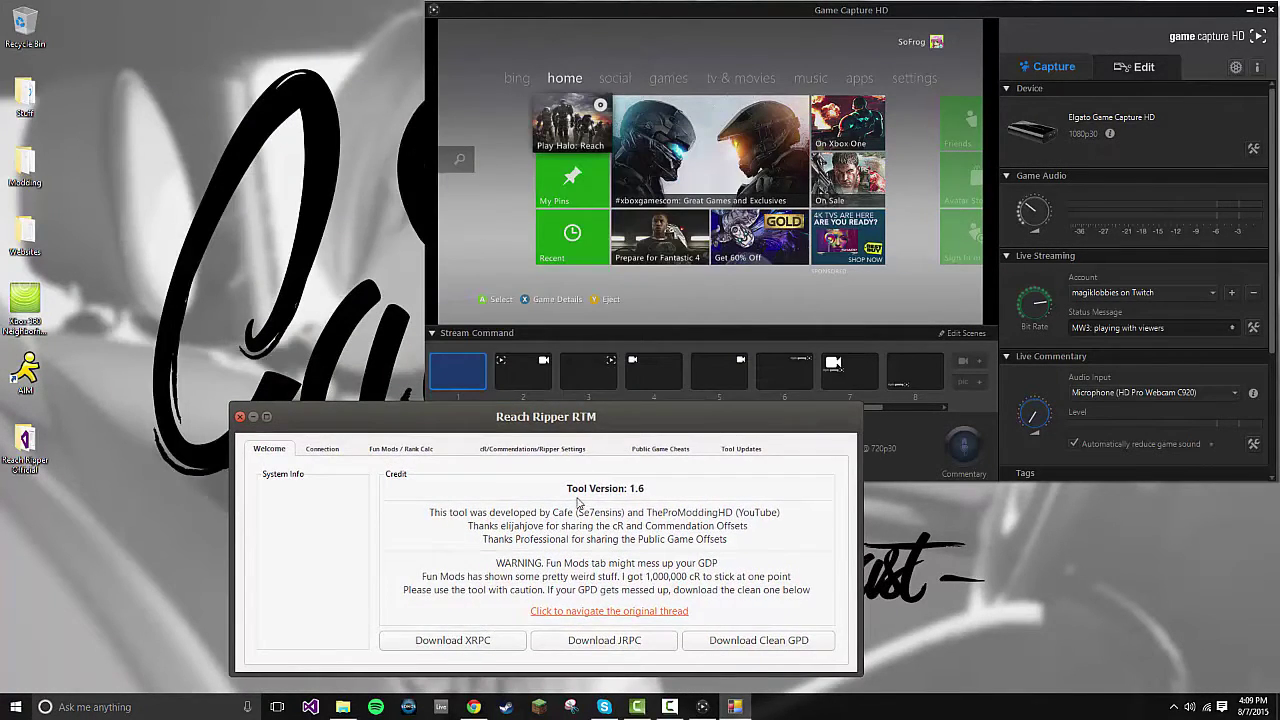
Review the tool's Welcome page, connect and attach Ripper RTM to the console, and dismiss the connection message.
click(324, 449)
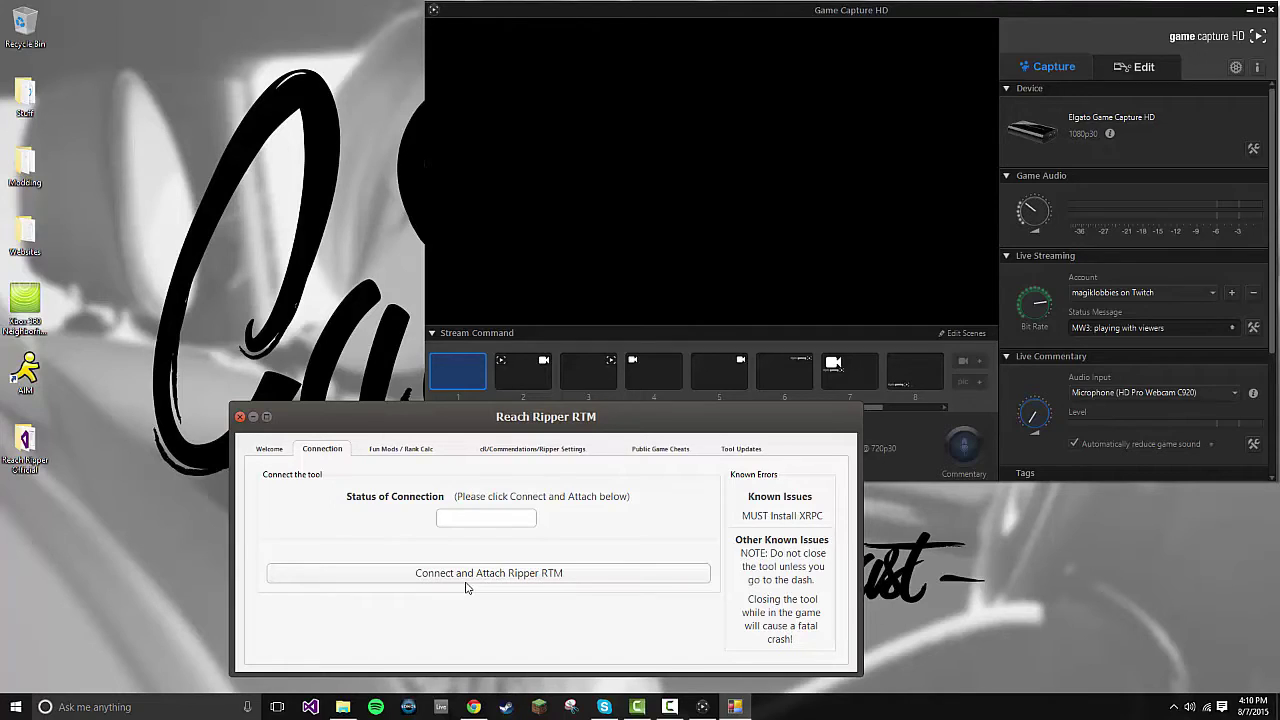
click(286, 452)
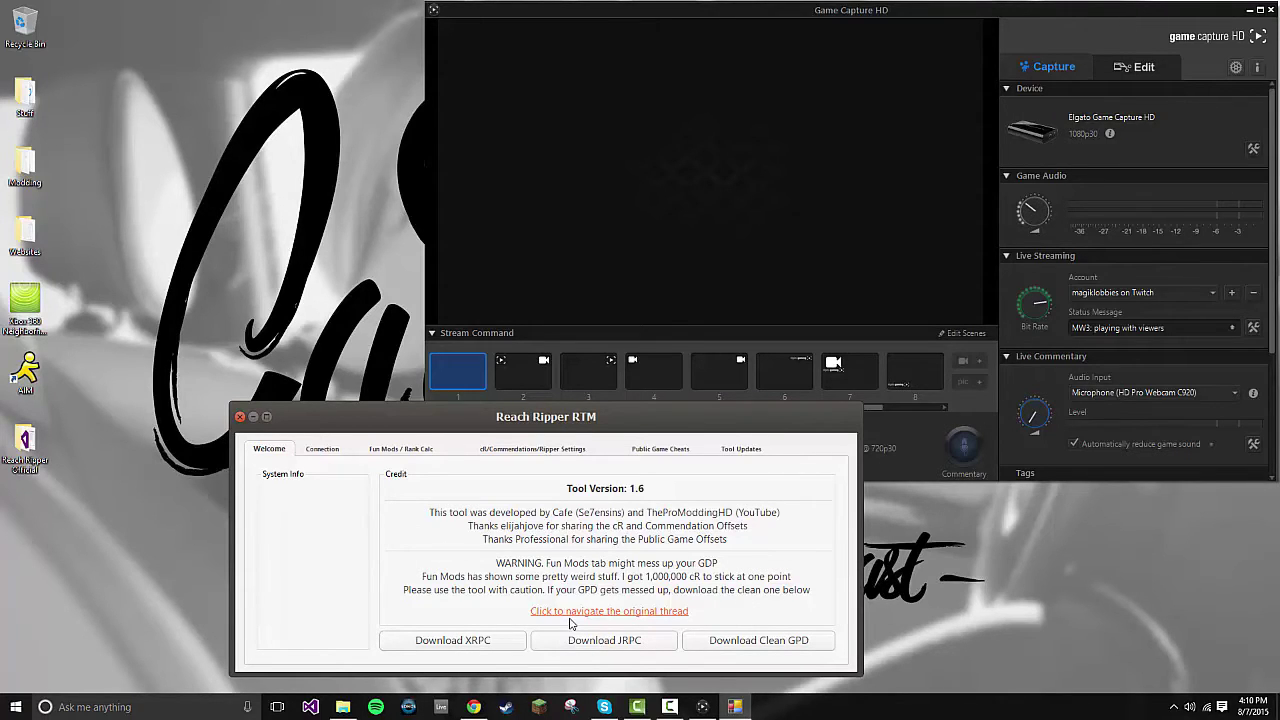
click(322, 449)
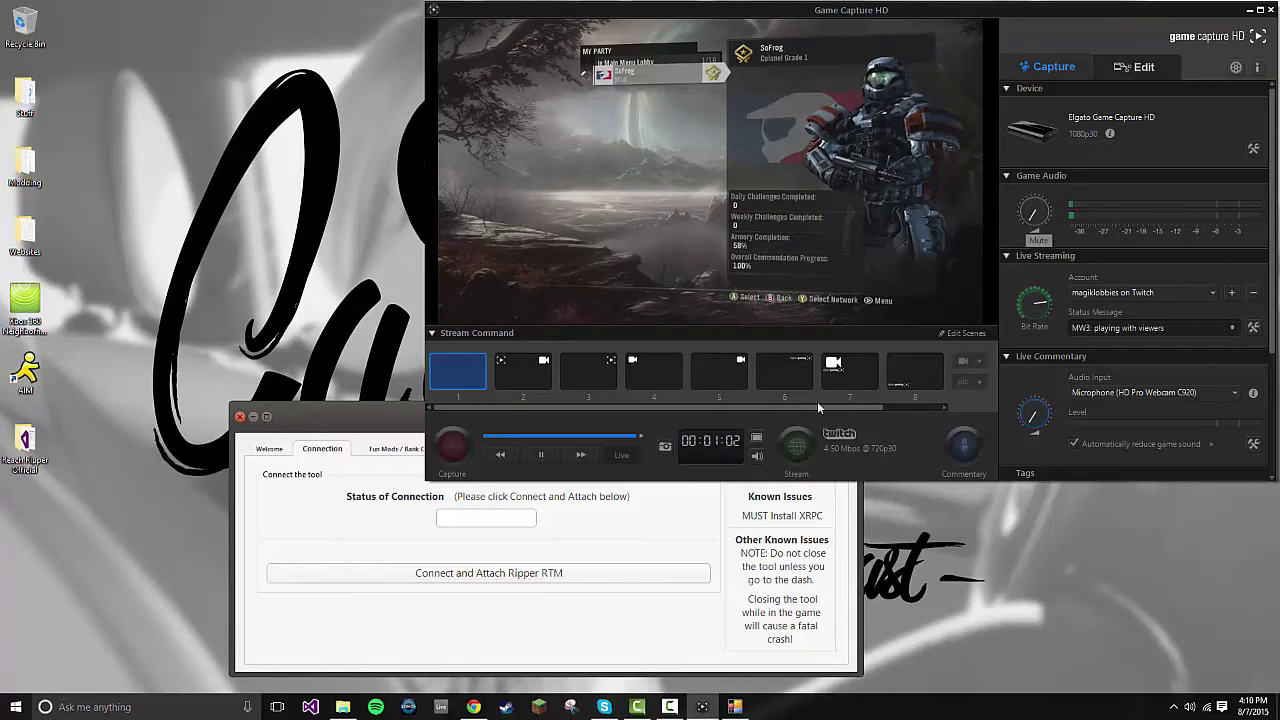
click(465, 584)
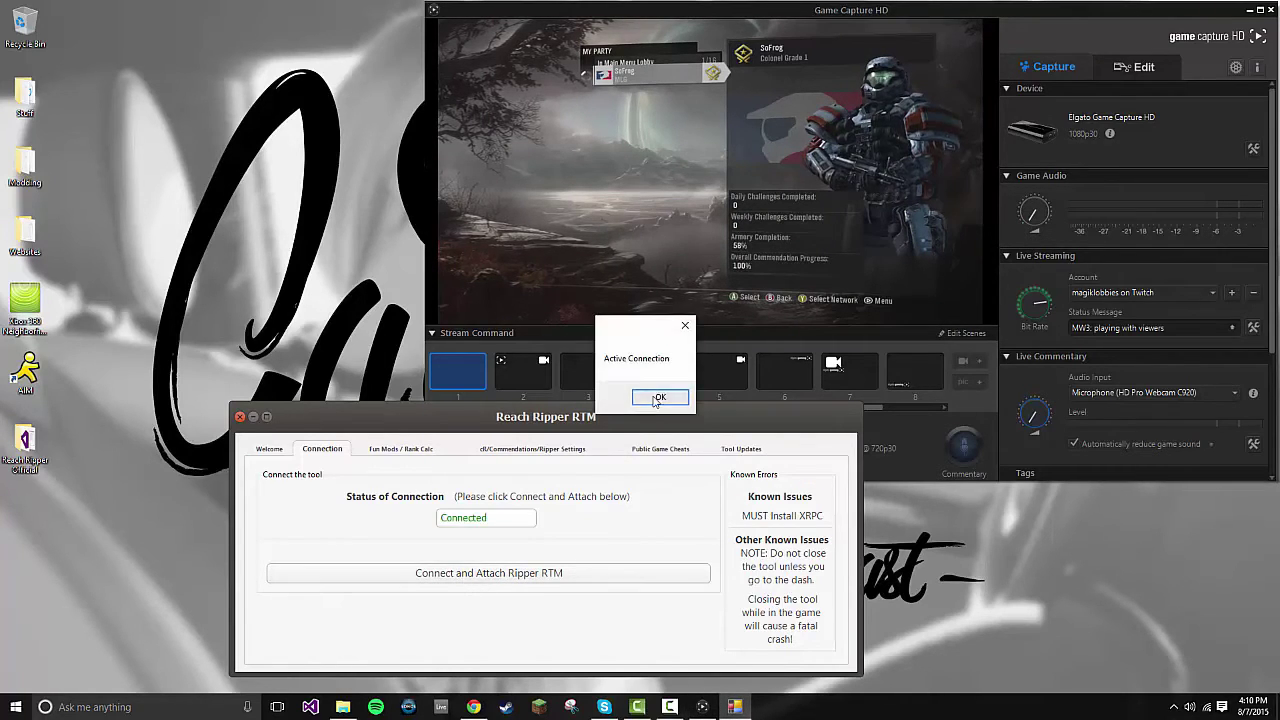
click(661, 399)
click(493, 518)
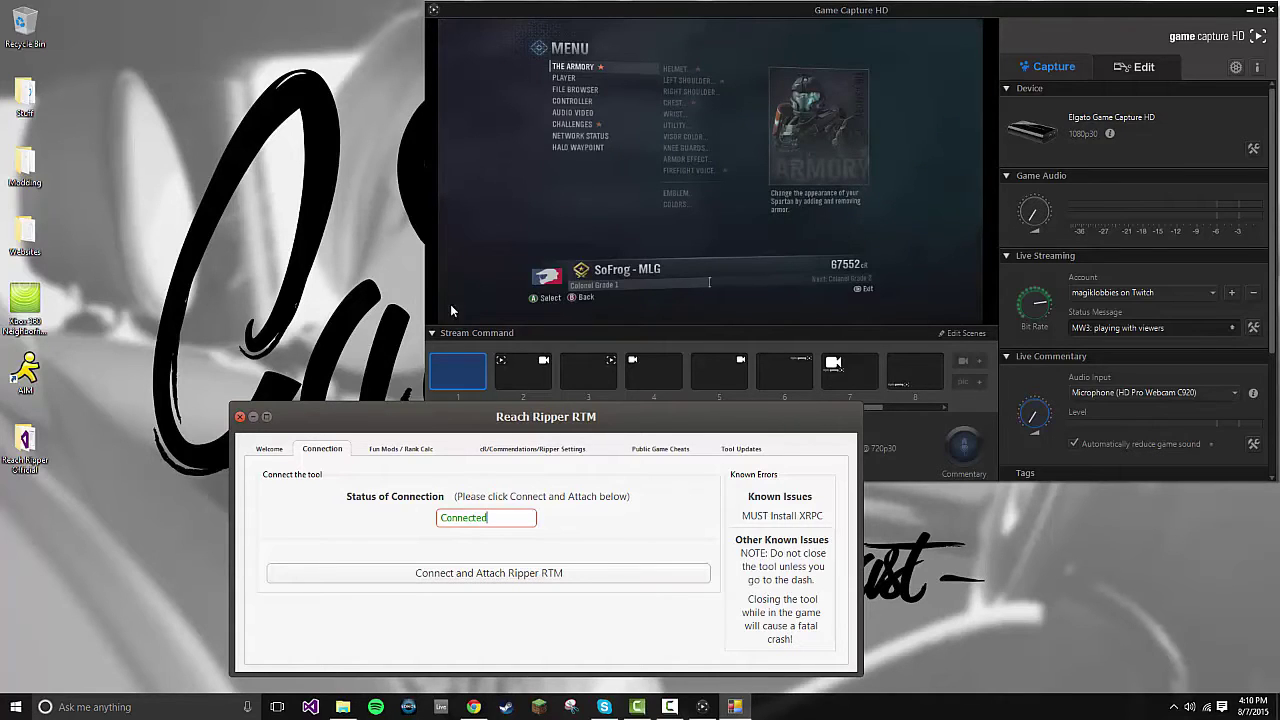
Add 200,000 cR to the player four times and apply the crazy cR + Instant Inheritor mod.
click(520, 449)
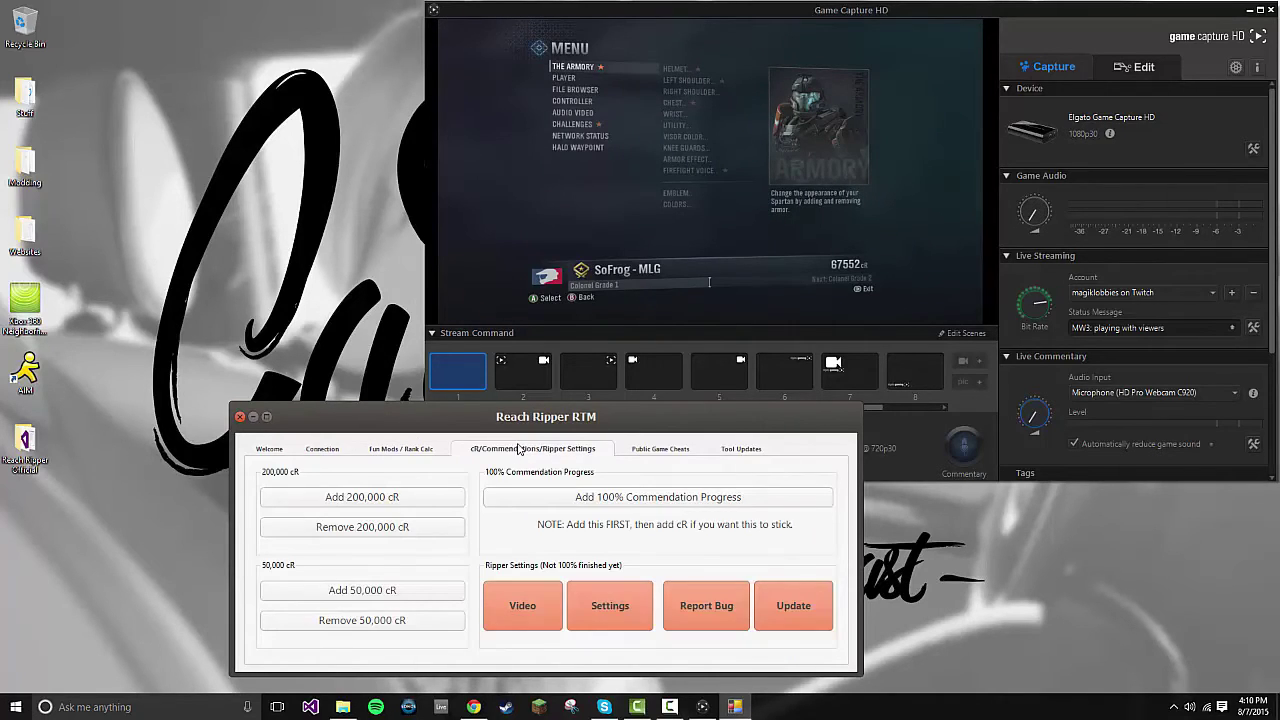
click(404, 499)
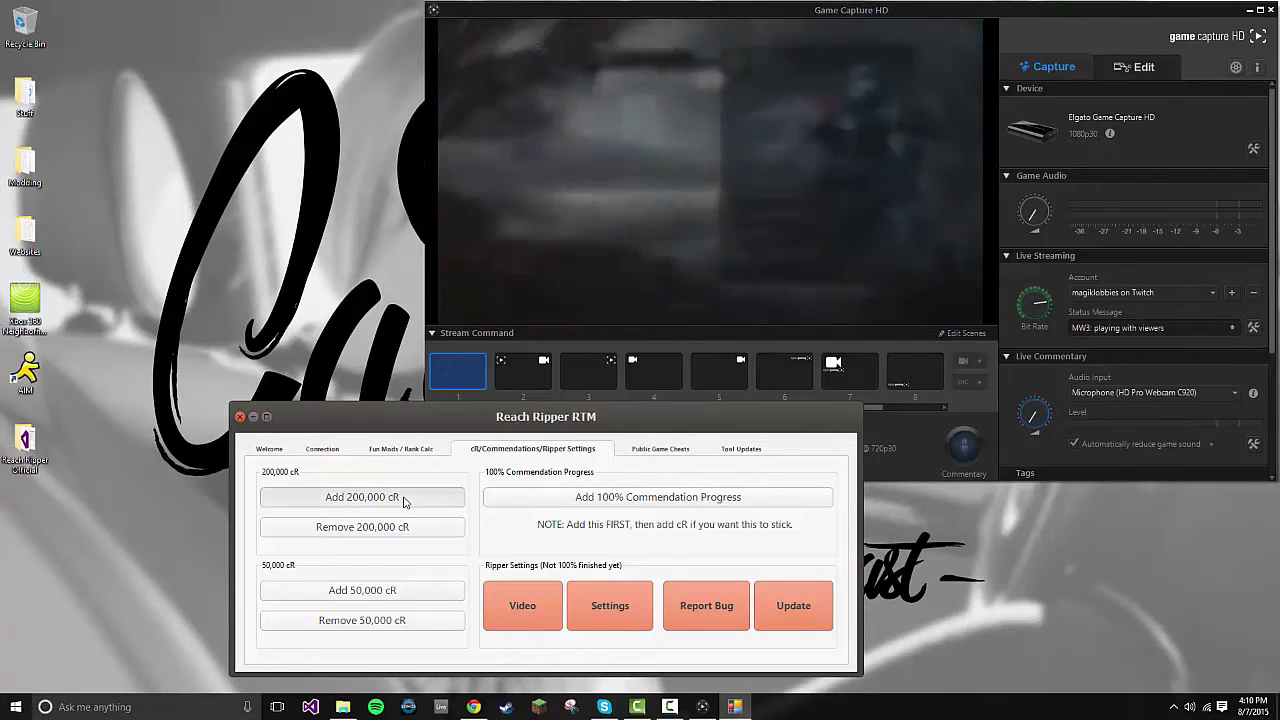
click(404, 499)
click(404, 499)
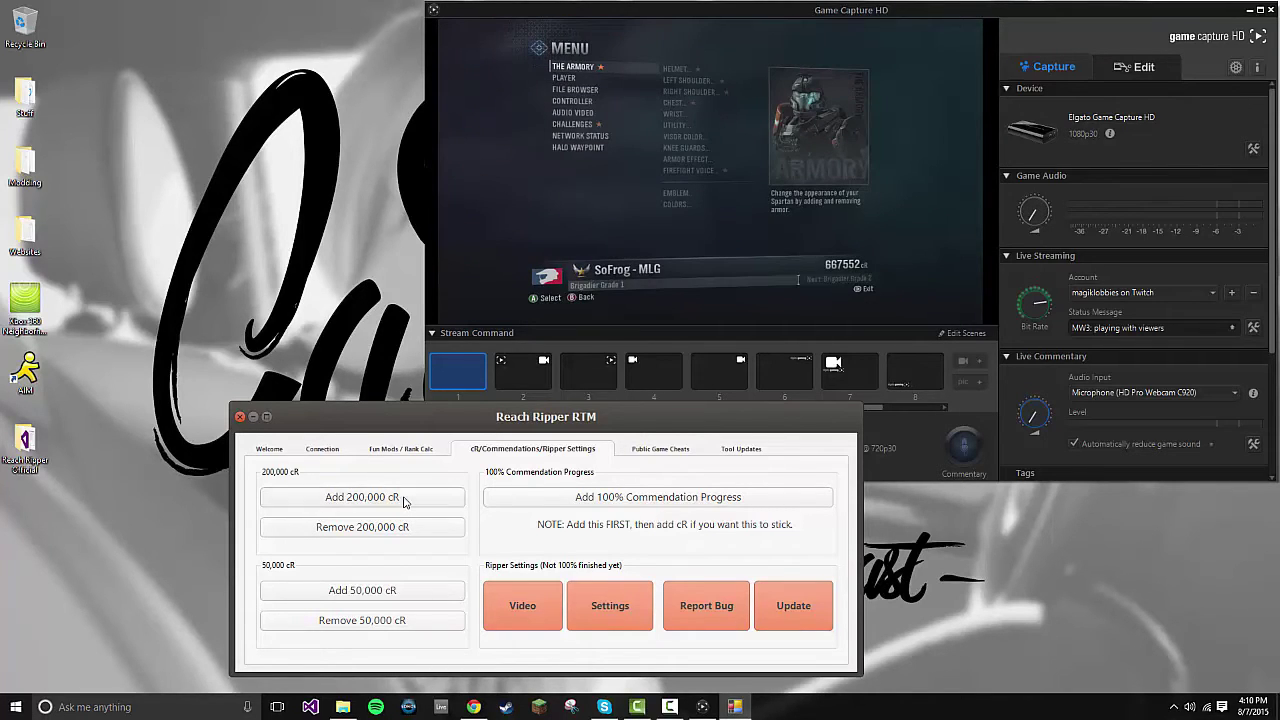
click(404, 499)
click(425, 459)
click(413, 499)
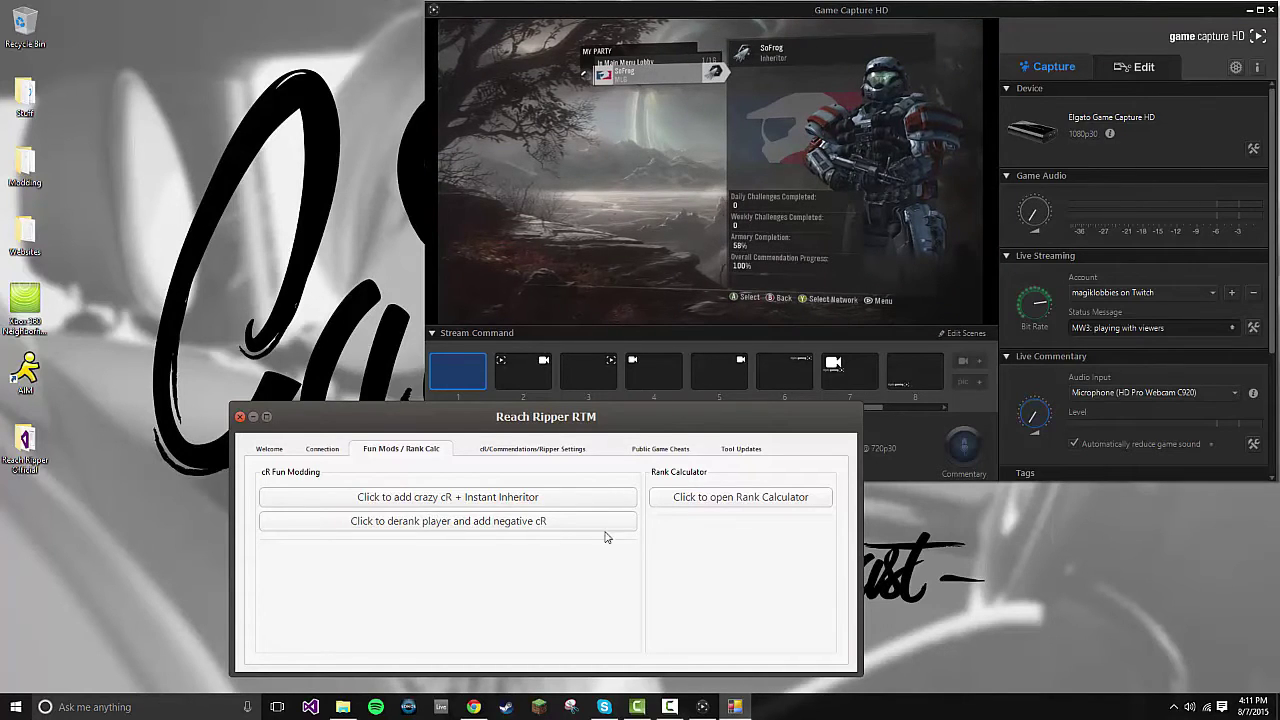
Open the Rank Calculator, place it above the tool window, and browse its rank requirements down to Lt. Colonel - 450,000 CR.
click(717, 506)
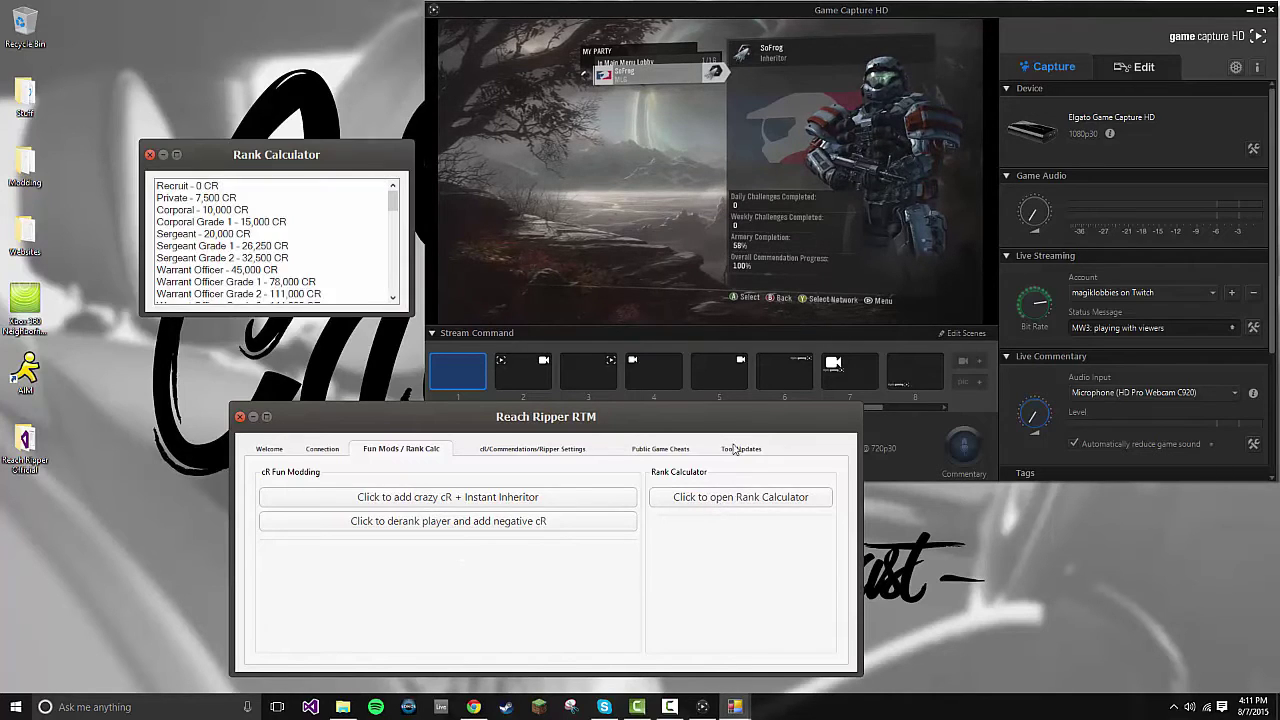
drag(340, 163, 345, 247)
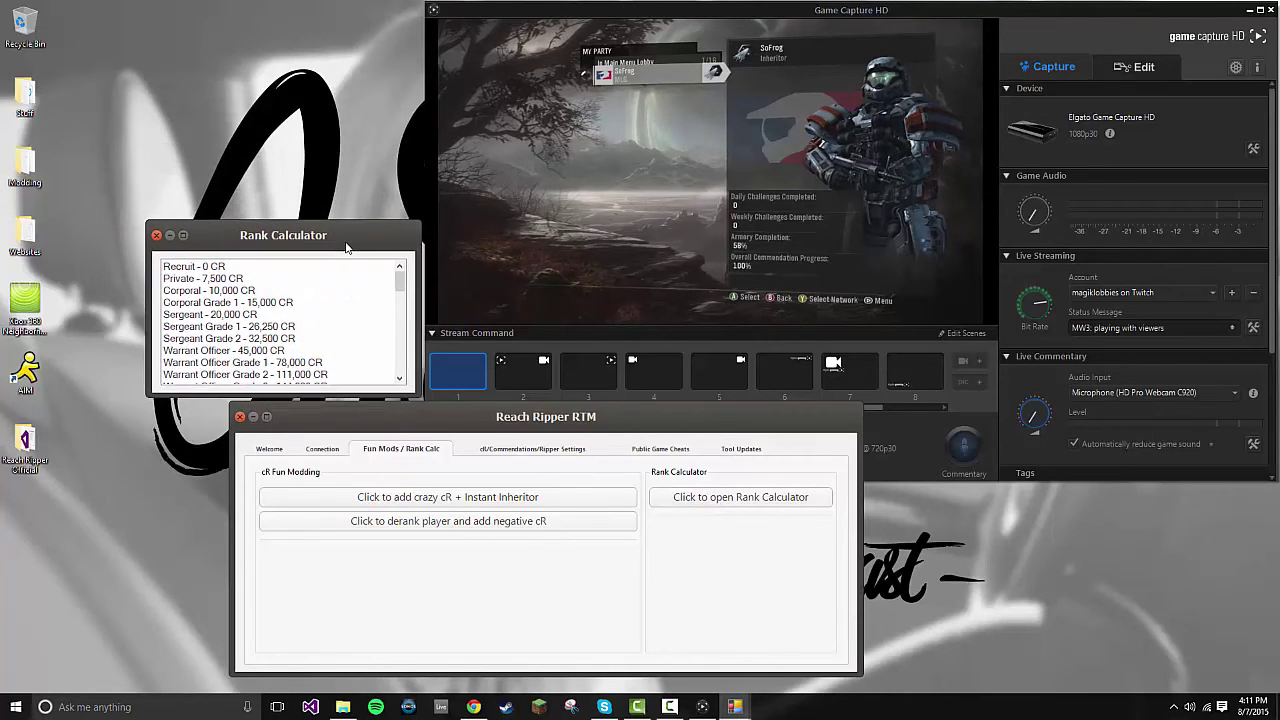
click(287, 329)
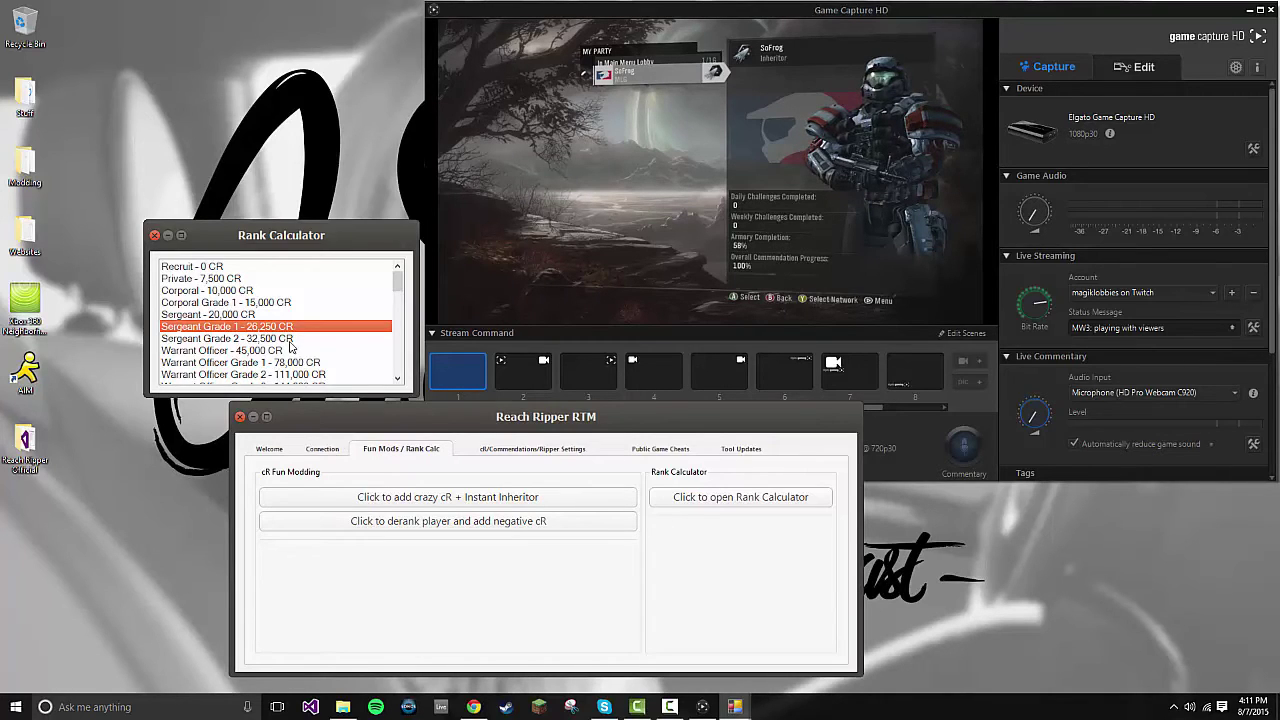
scroll(292, 350, down, 5)
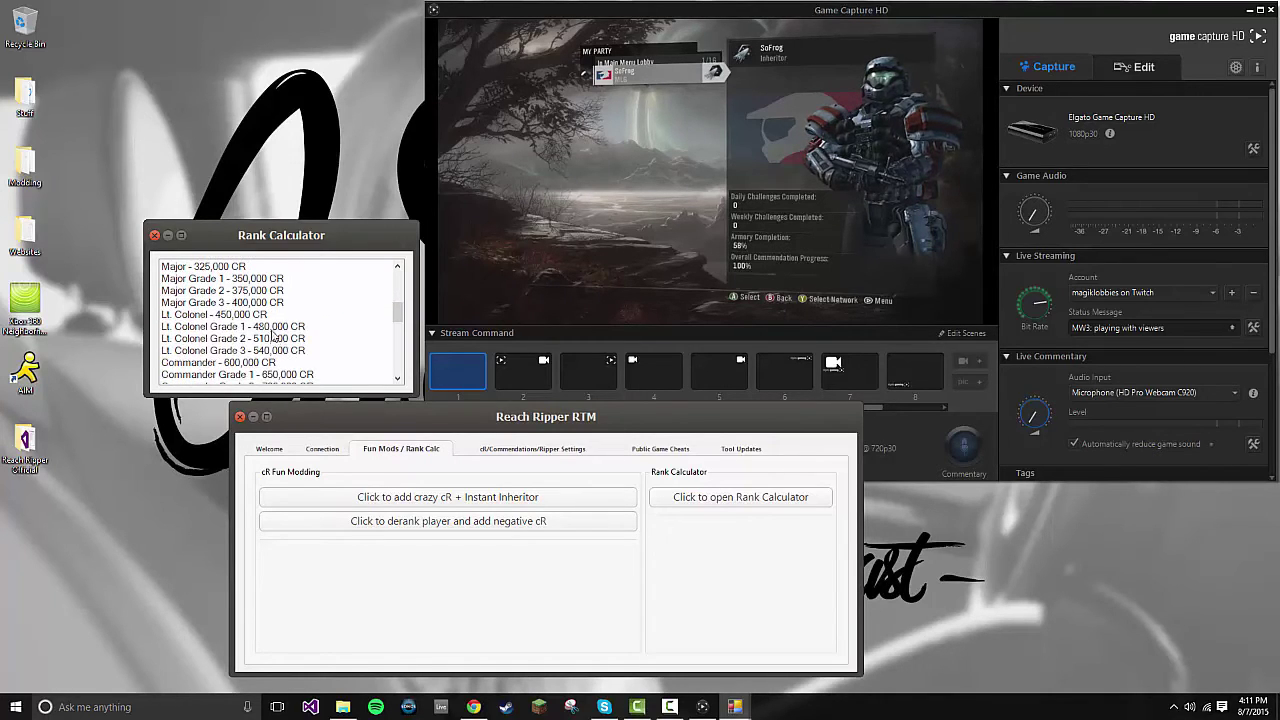
click(252, 318)
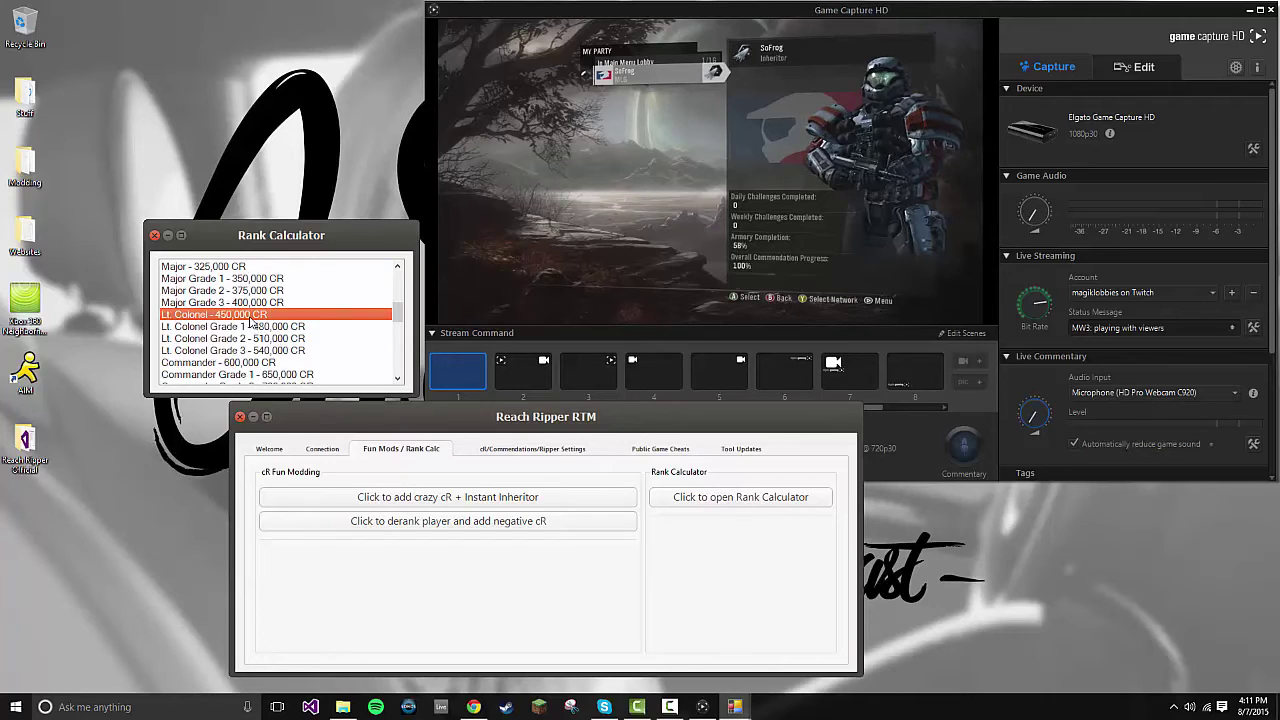
Compare the rank requirements from Lt. Colonel Grade 1 through Brigadier Grade 1 in the Rank Calculator, and close it.
click(267, 328)
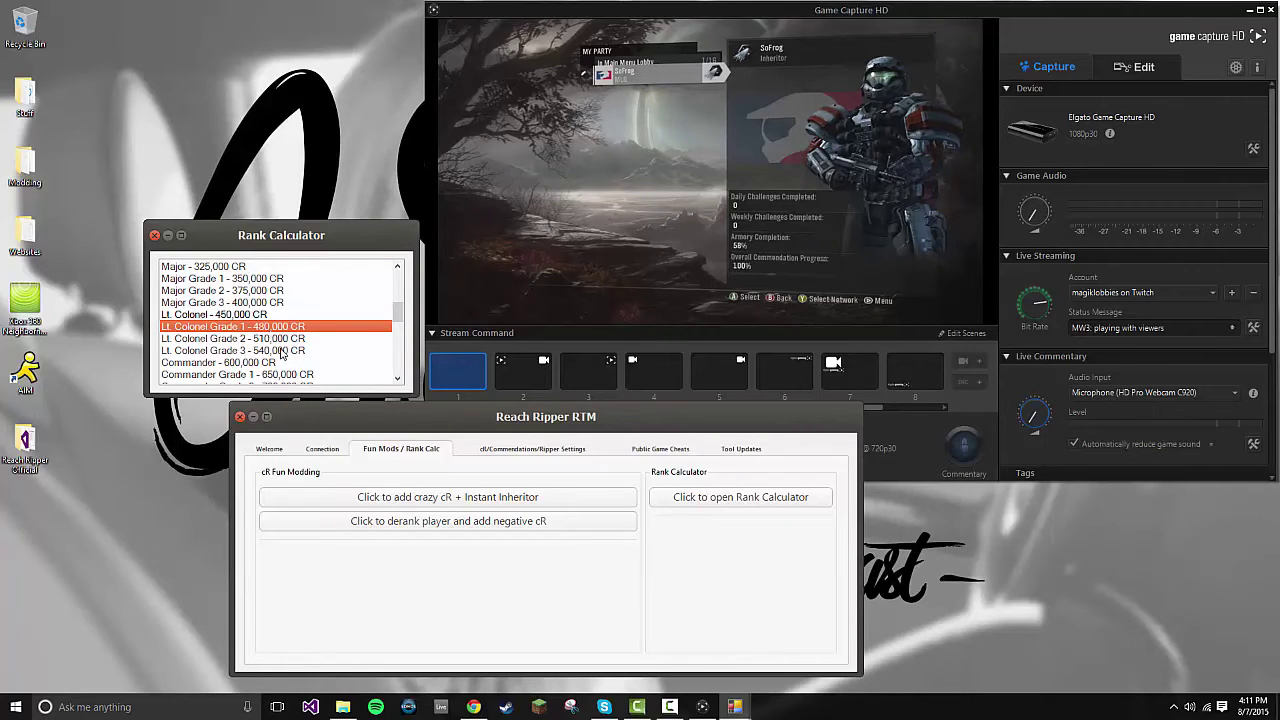
click(281, 351)
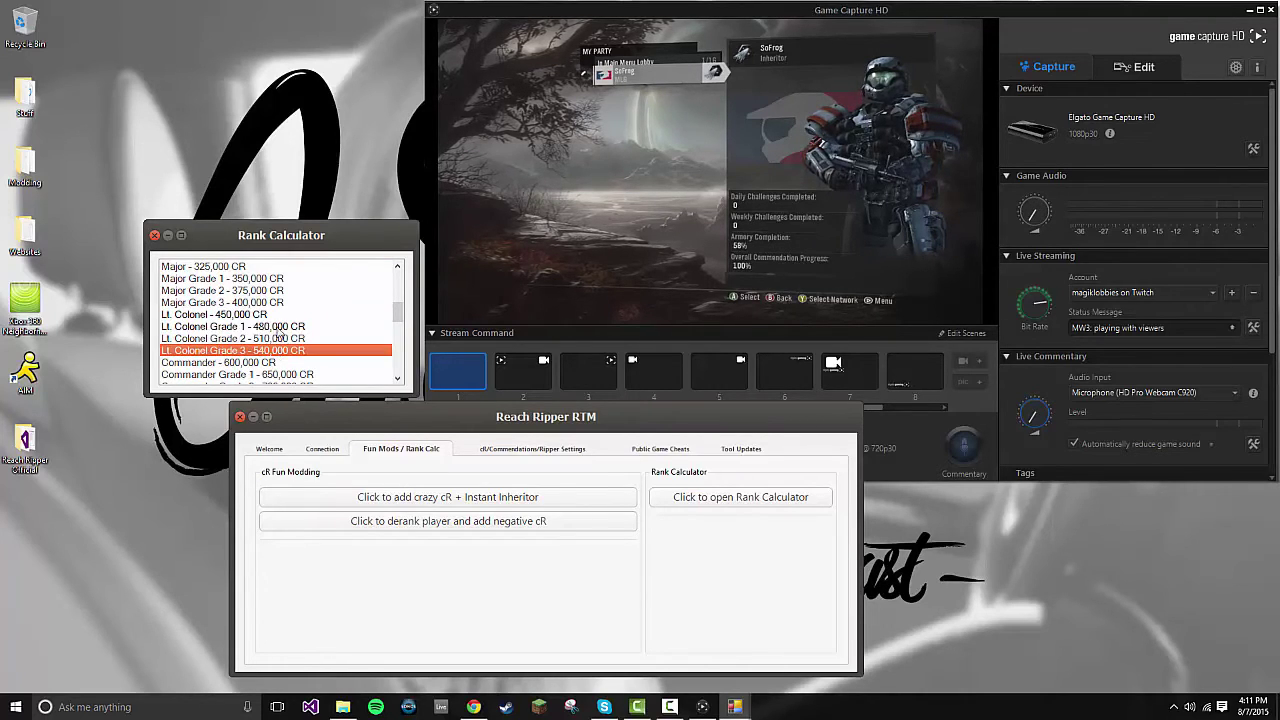
click(278, 330)
click(274, 352)
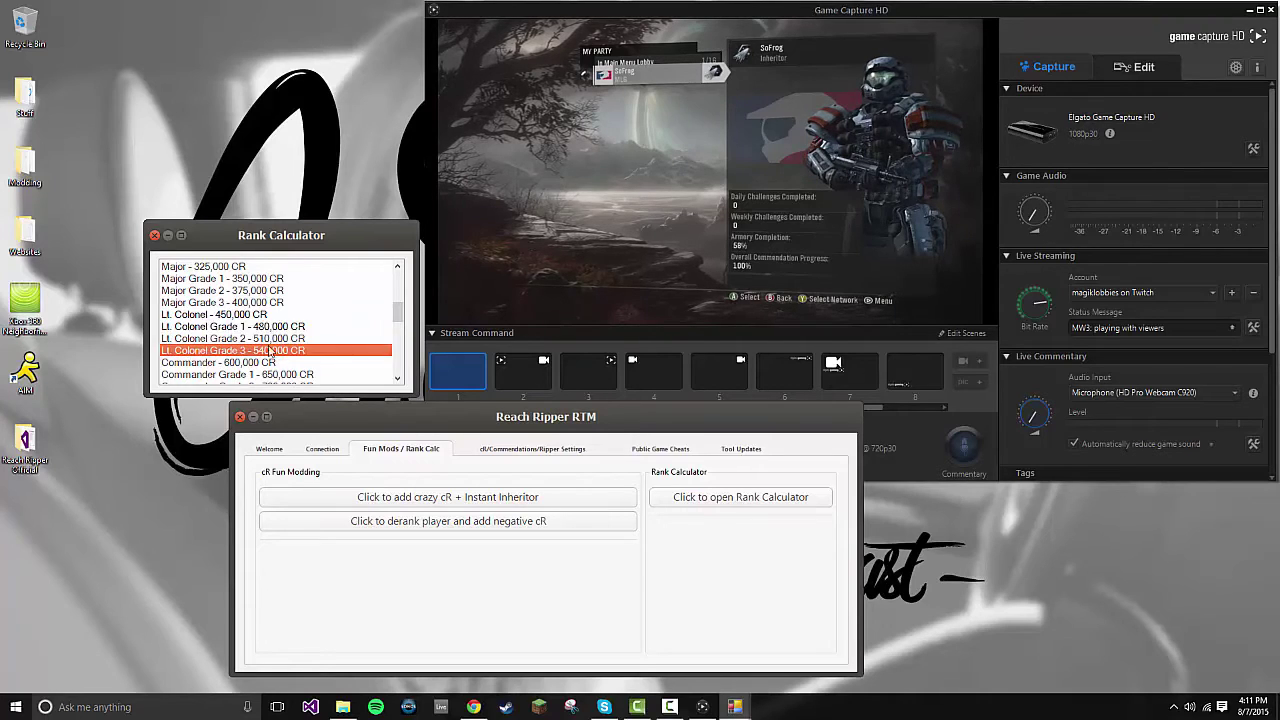
click(262, 328)
scroll(257, 328, down, 2)
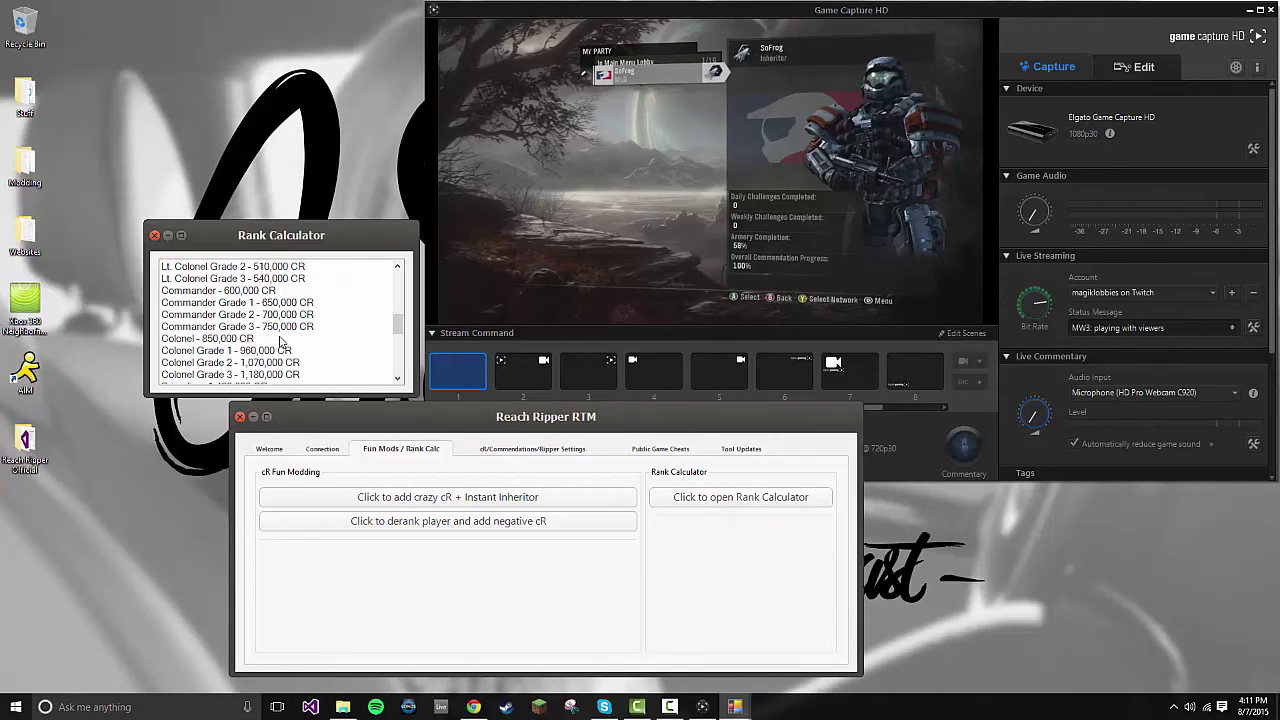
scroll(283, 343, down, 1)
click(283, 326)
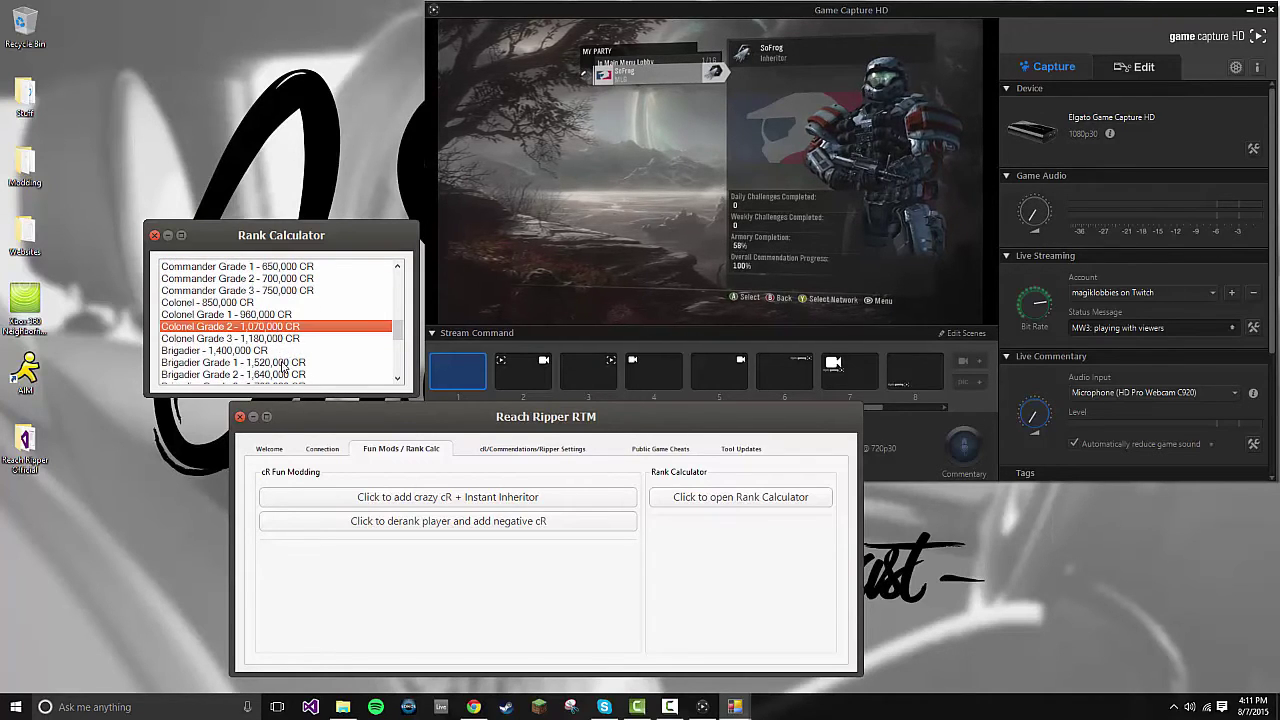
click(284, 362)
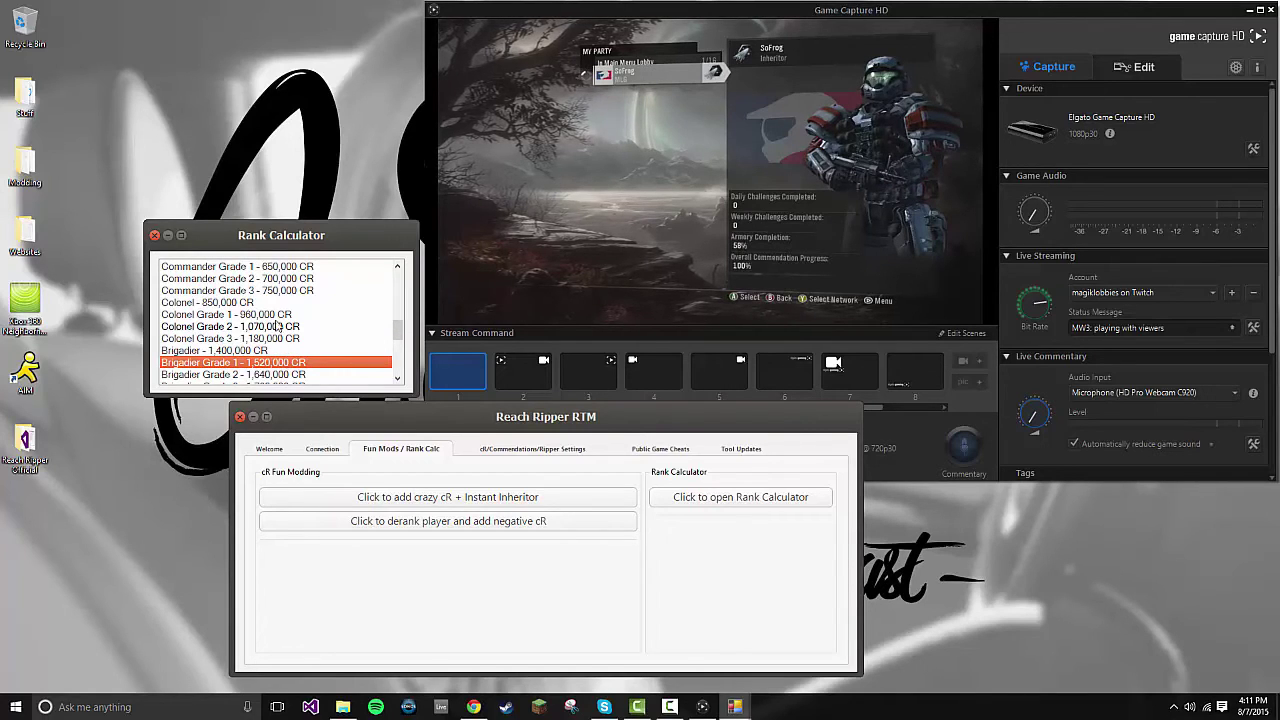
click(276, 316)
click(292, 362)
click(283, 328)
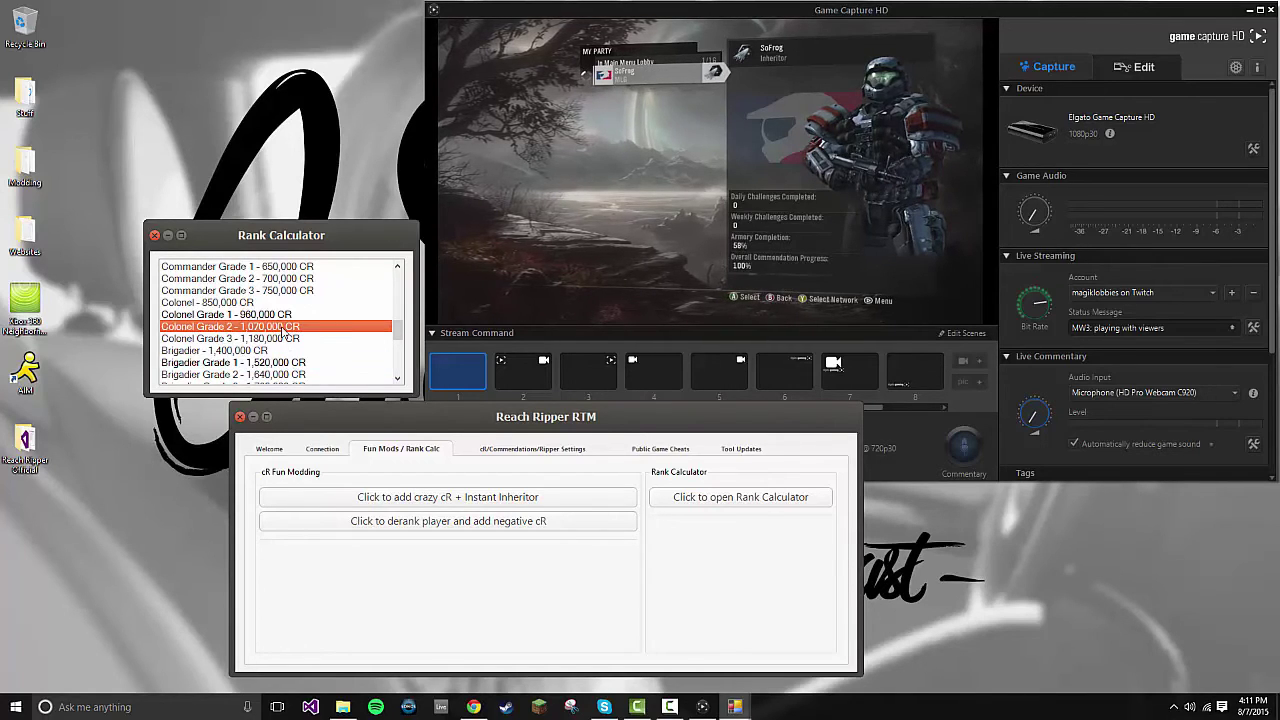
click(154, 236)
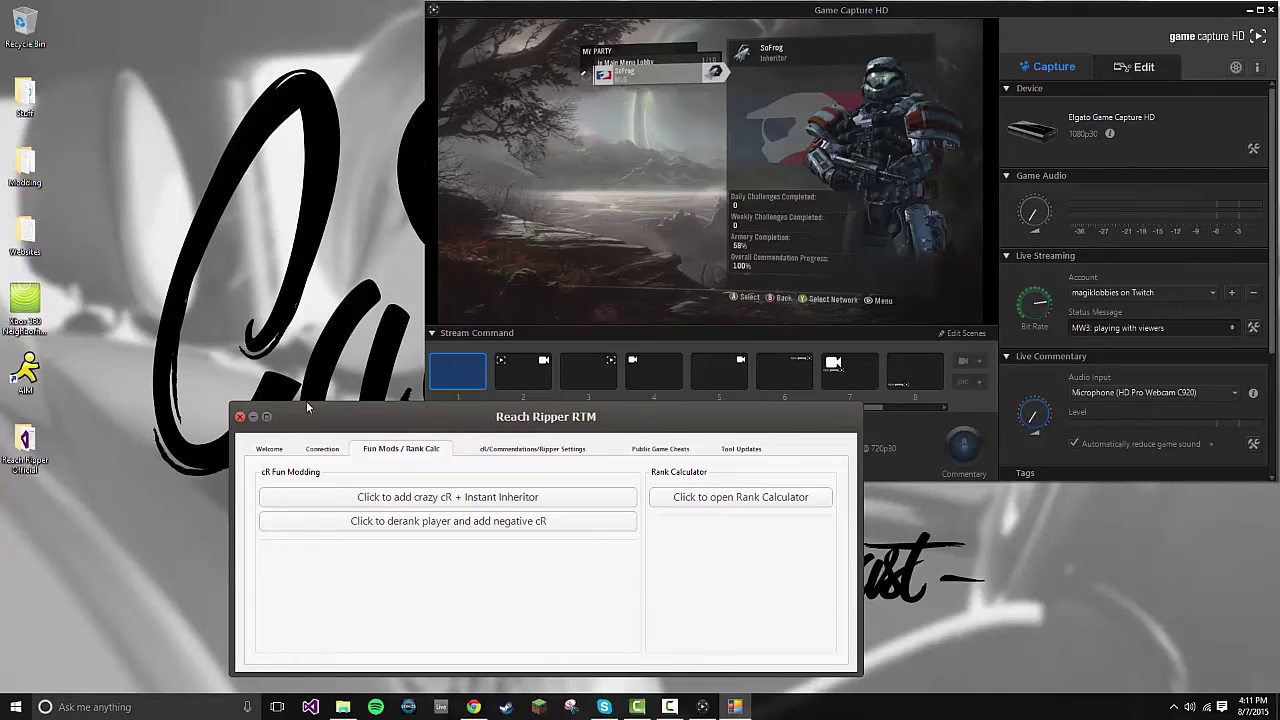
Add 100% Commendation Progress to the player.
click(476, 455)
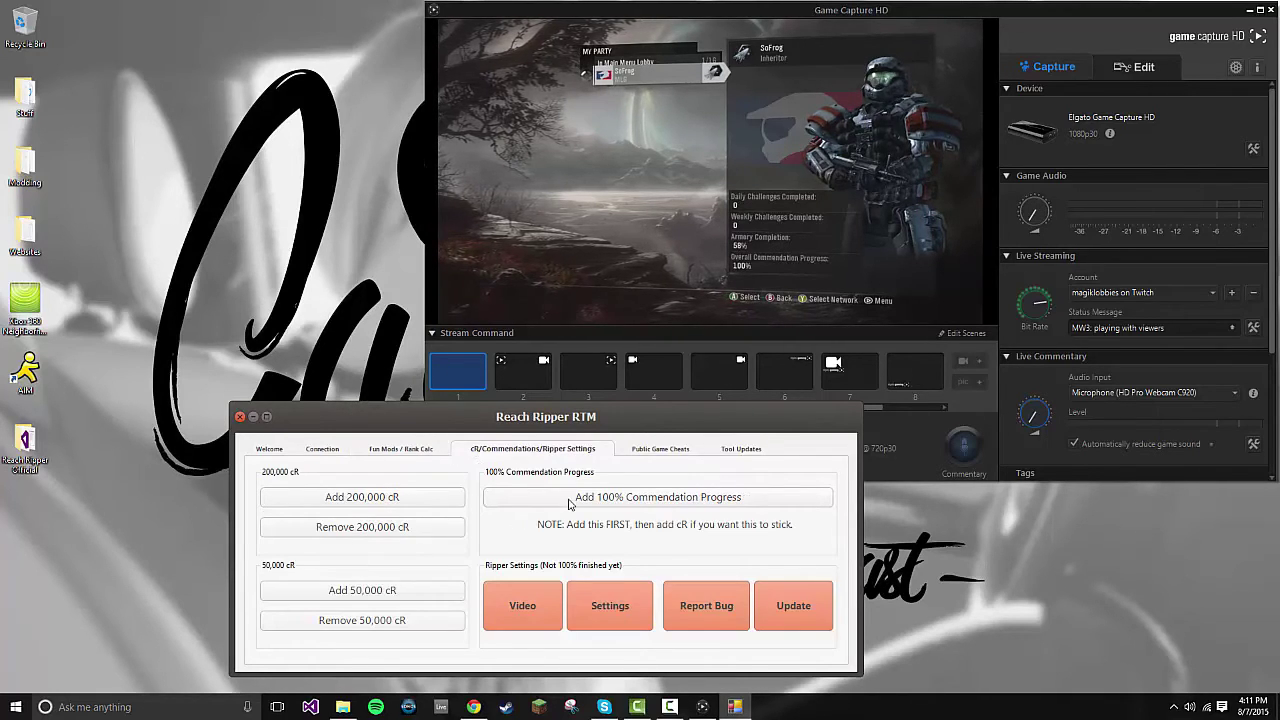
click(632, 500)
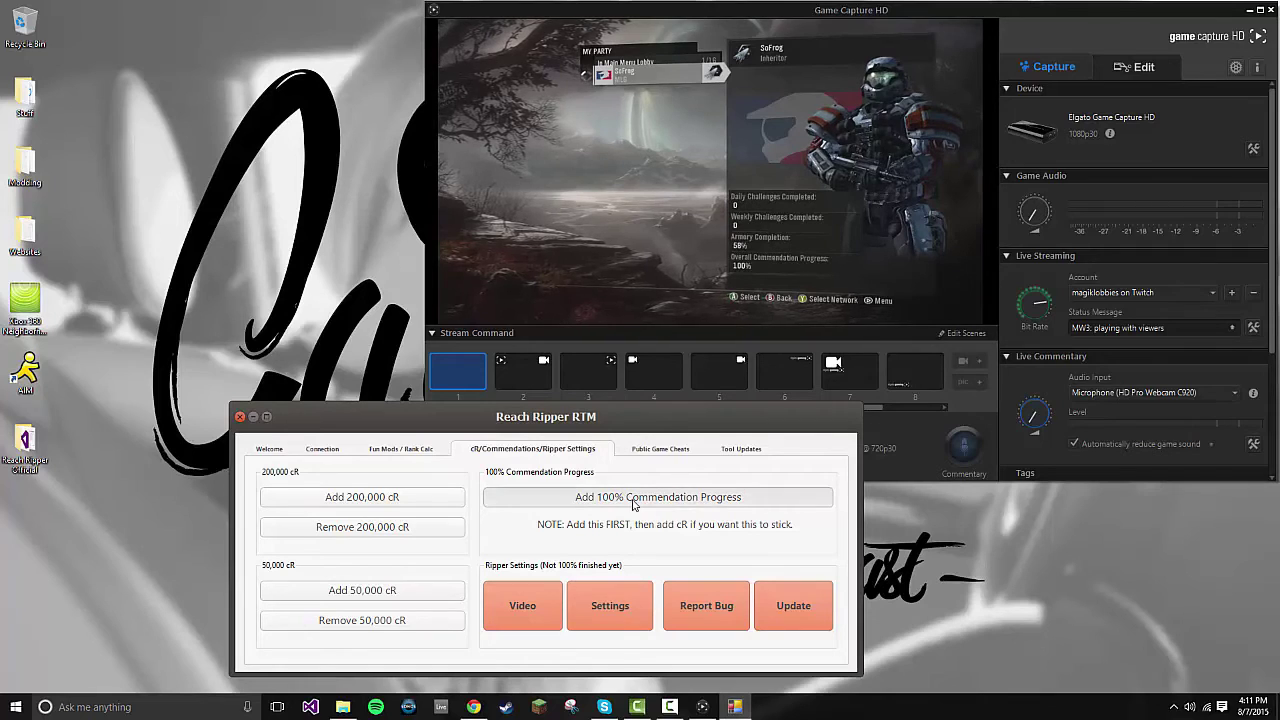
Open the Nameplate Changer above the tool window, and try the Assault Rifle nameplate before resetting the player to No Nameplate.
click(660, 449)
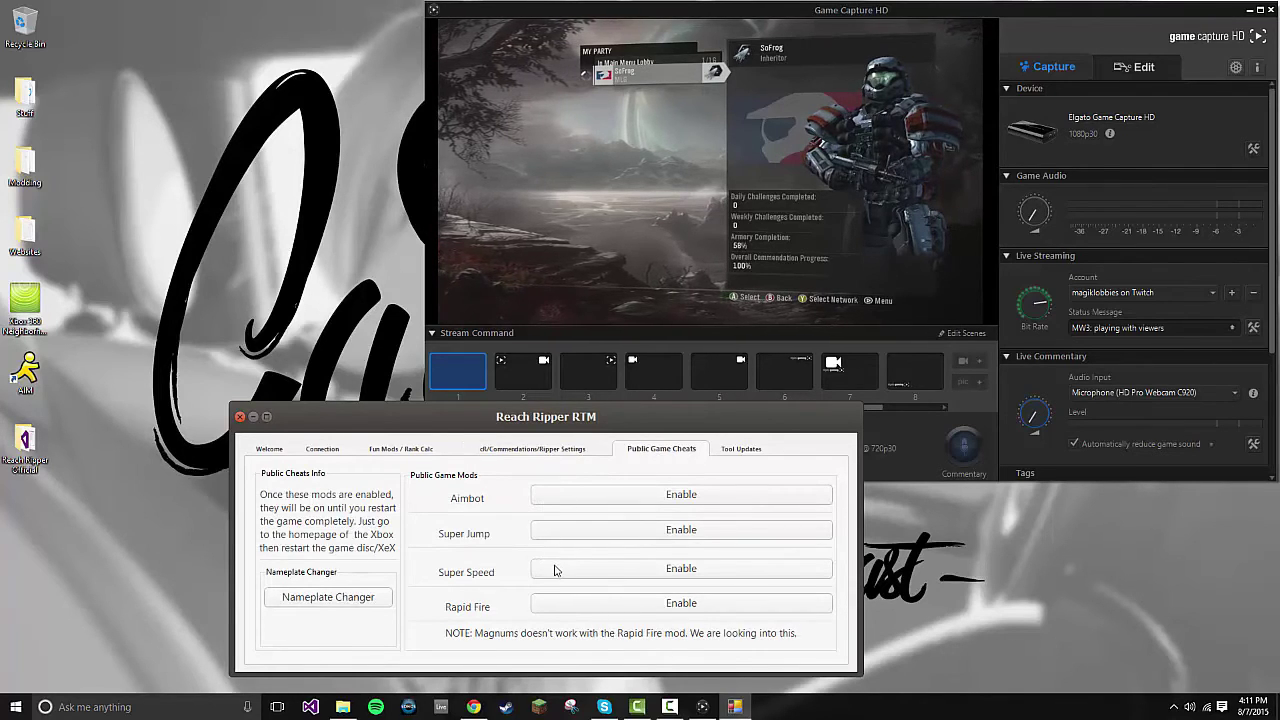
click(358, 604)
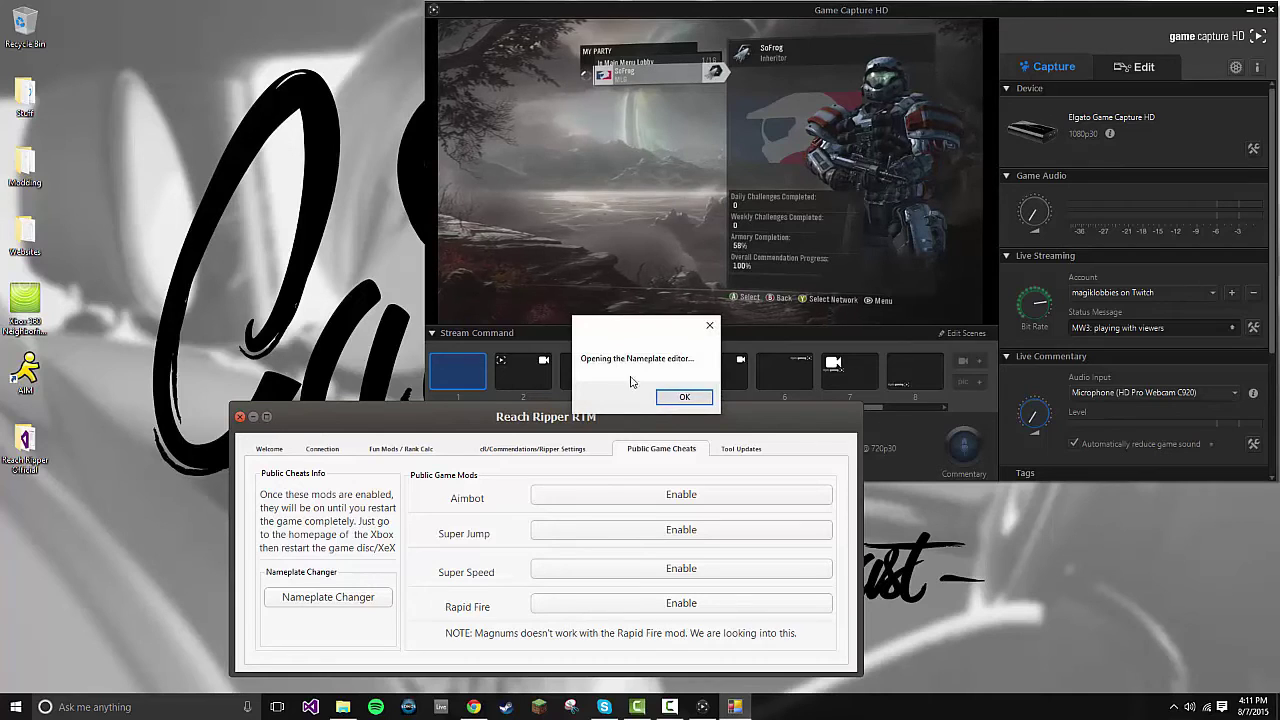
click(682, 397)
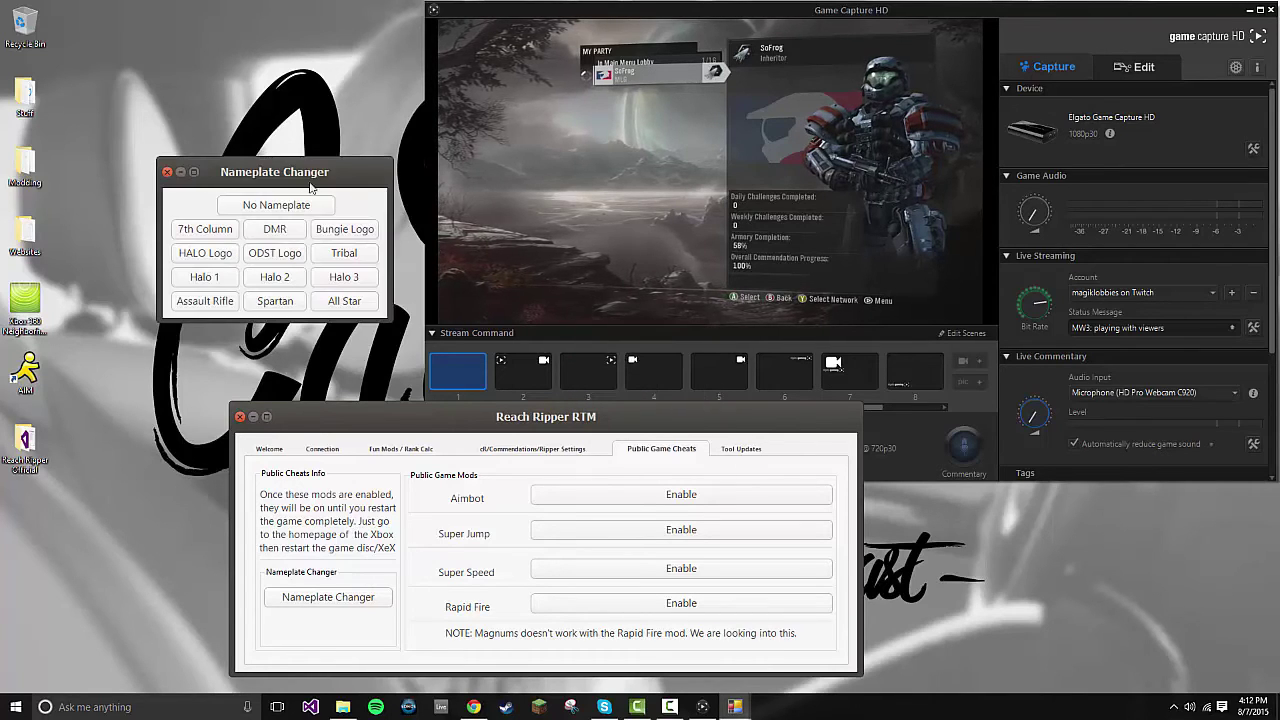
drag(311, 172, 340, 248)
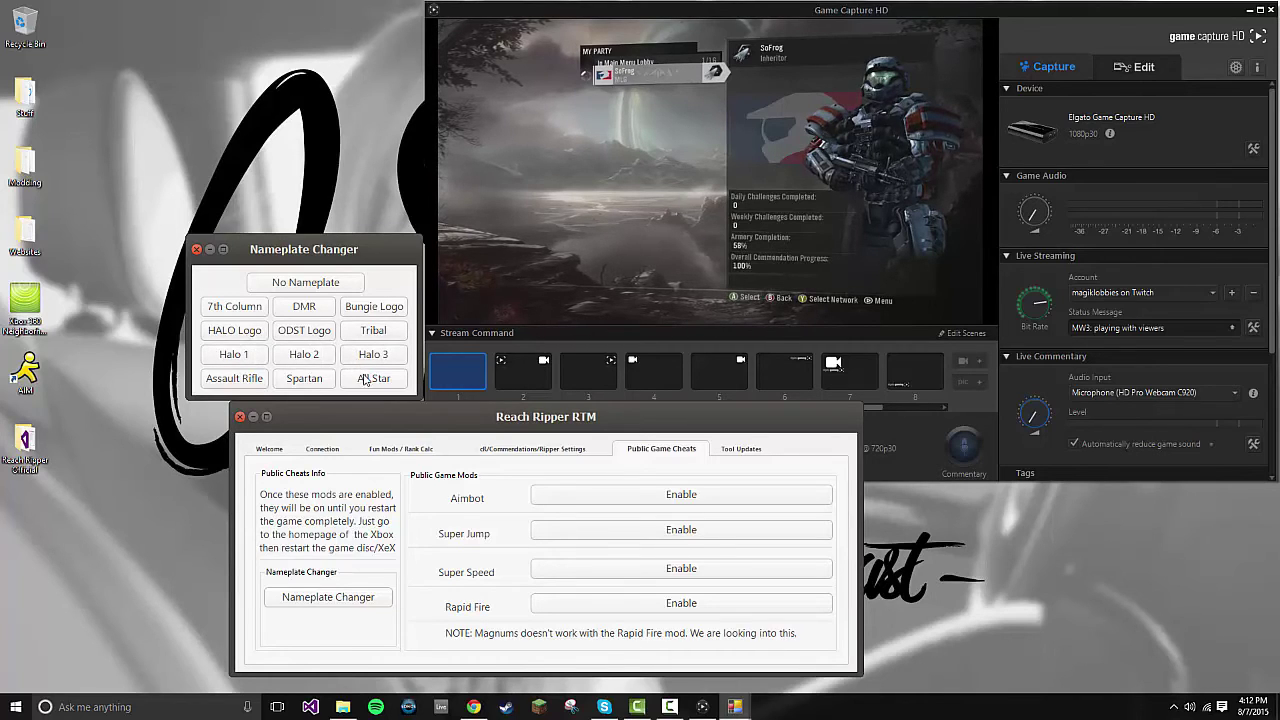
click(244, 379)
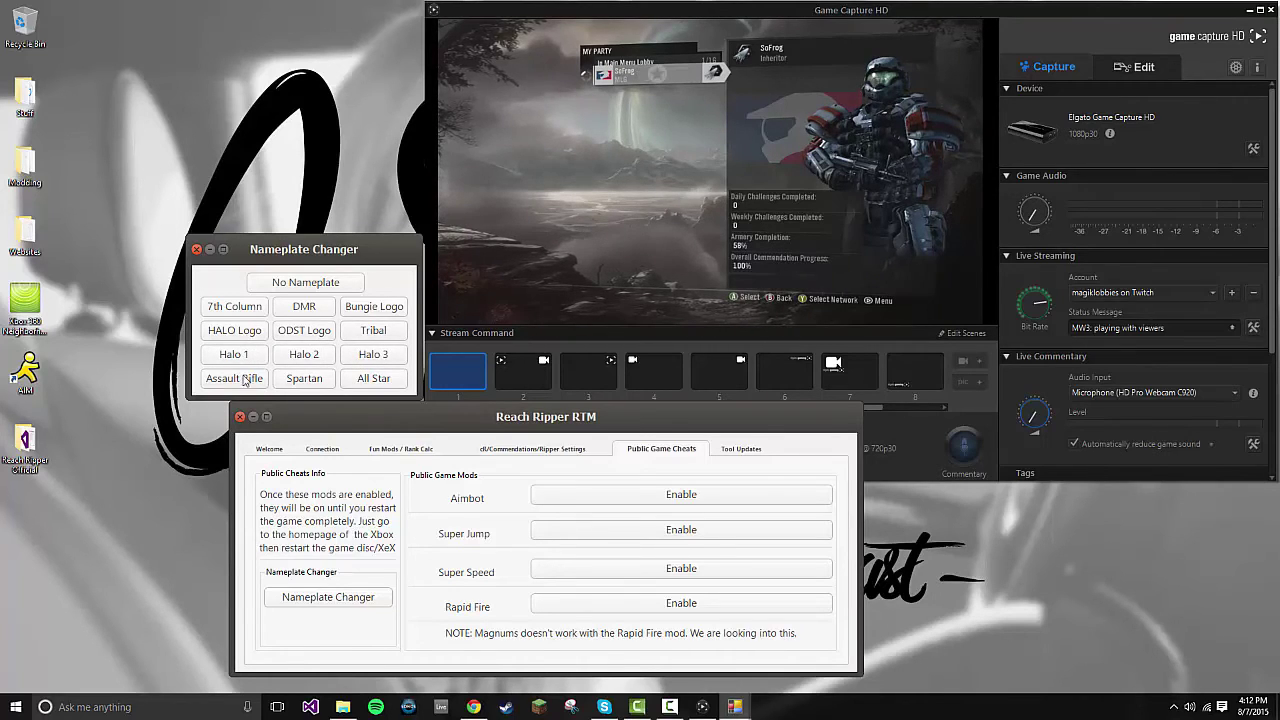
click(263, 285)
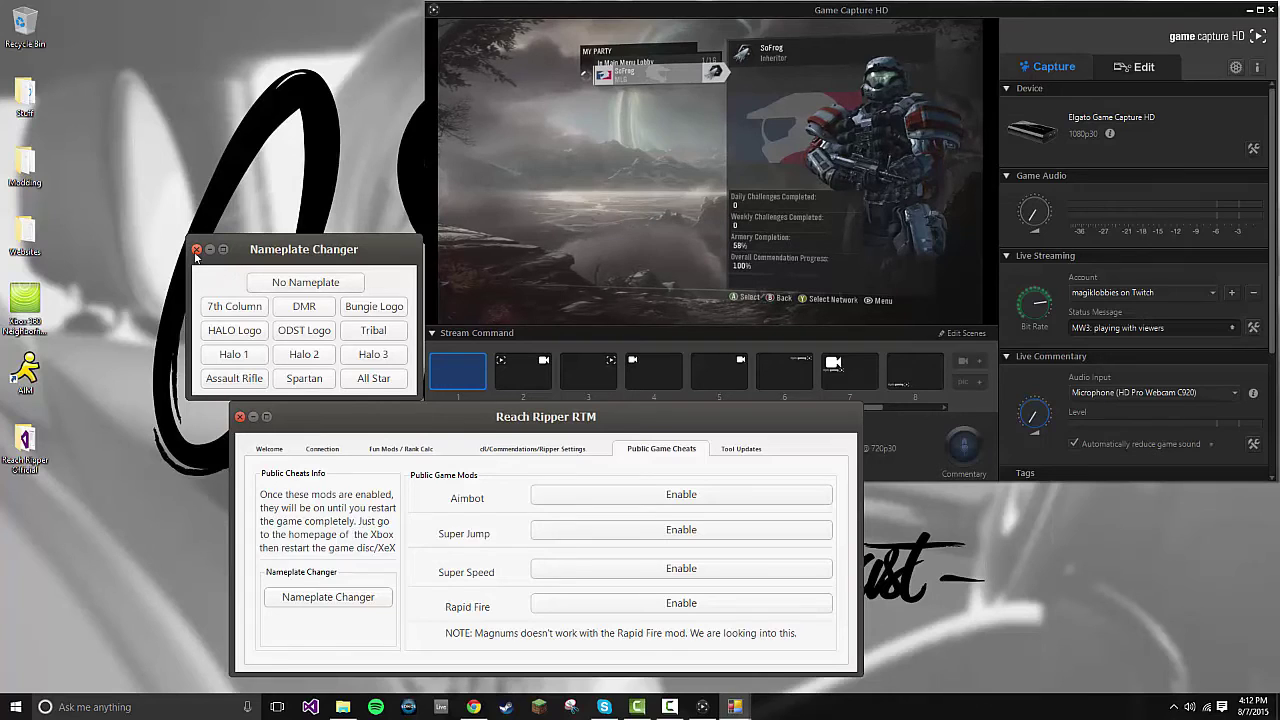
click(197, 249)
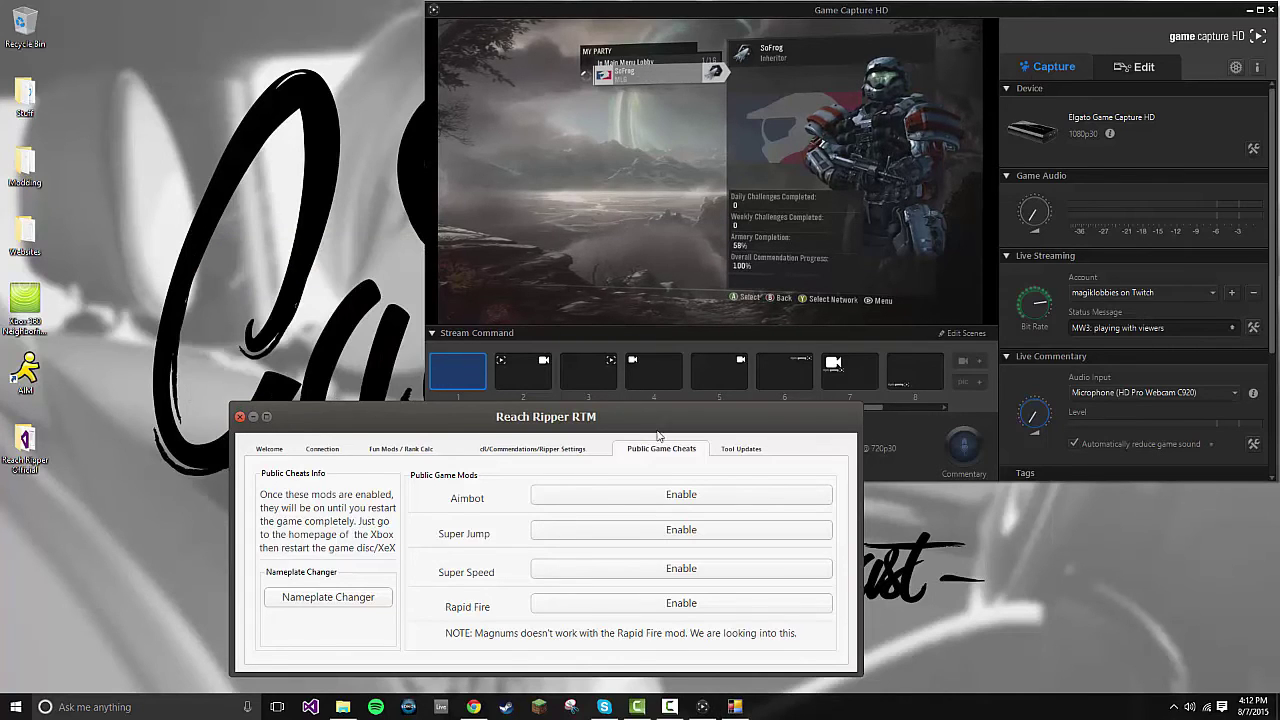
Check whether the tool is updated, and view the latest update's download thread in the browser before minimizing it.
click(712, 448)
click(673, 495)
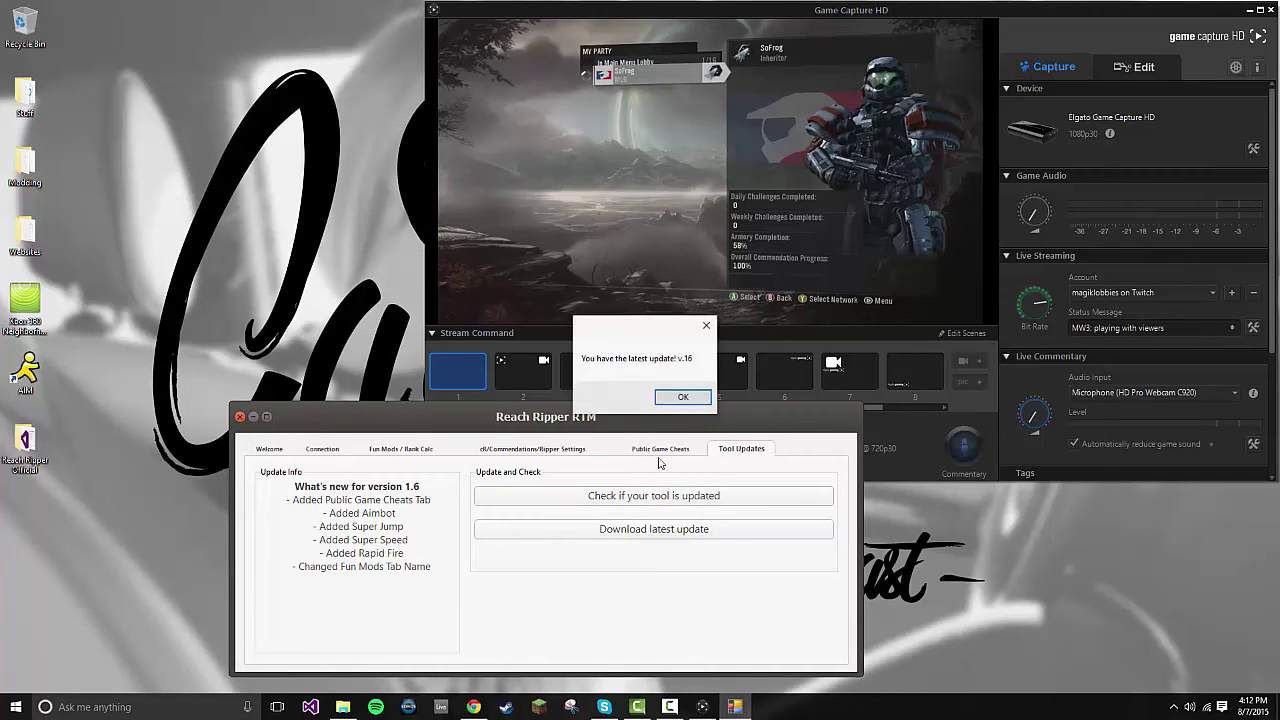
click(675, 404)
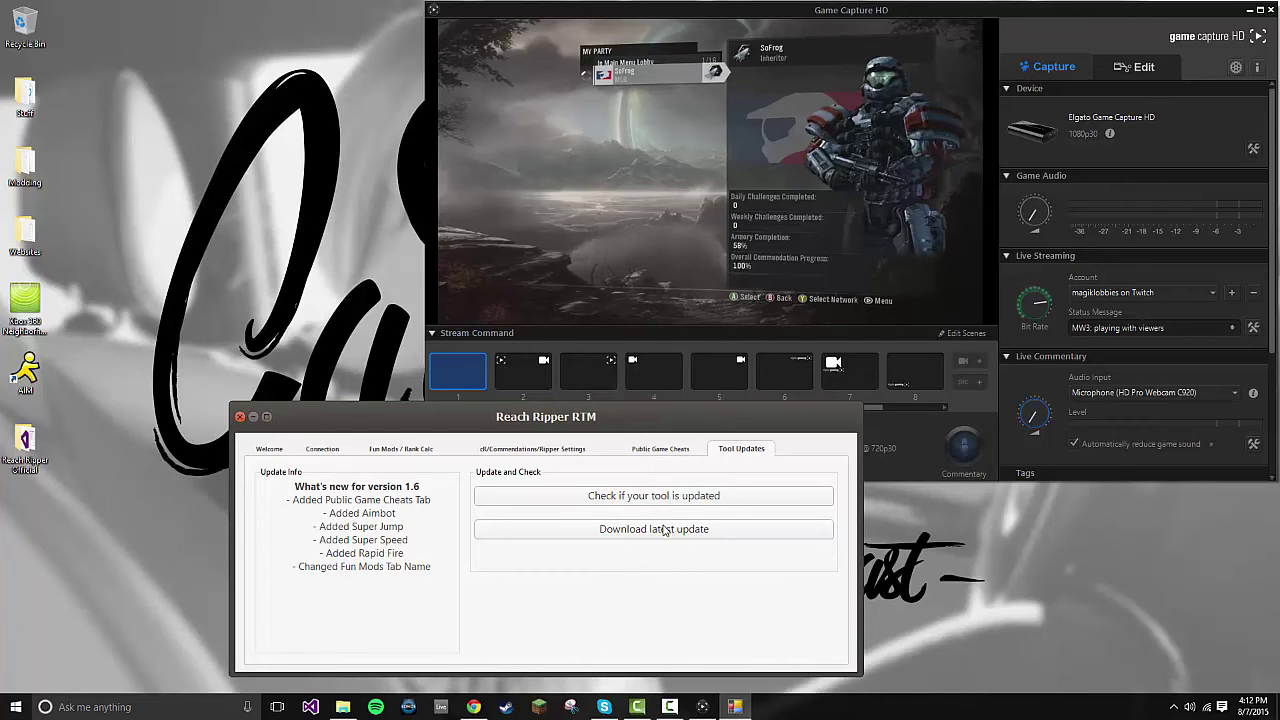
click(664, 530)
click(669, 402)
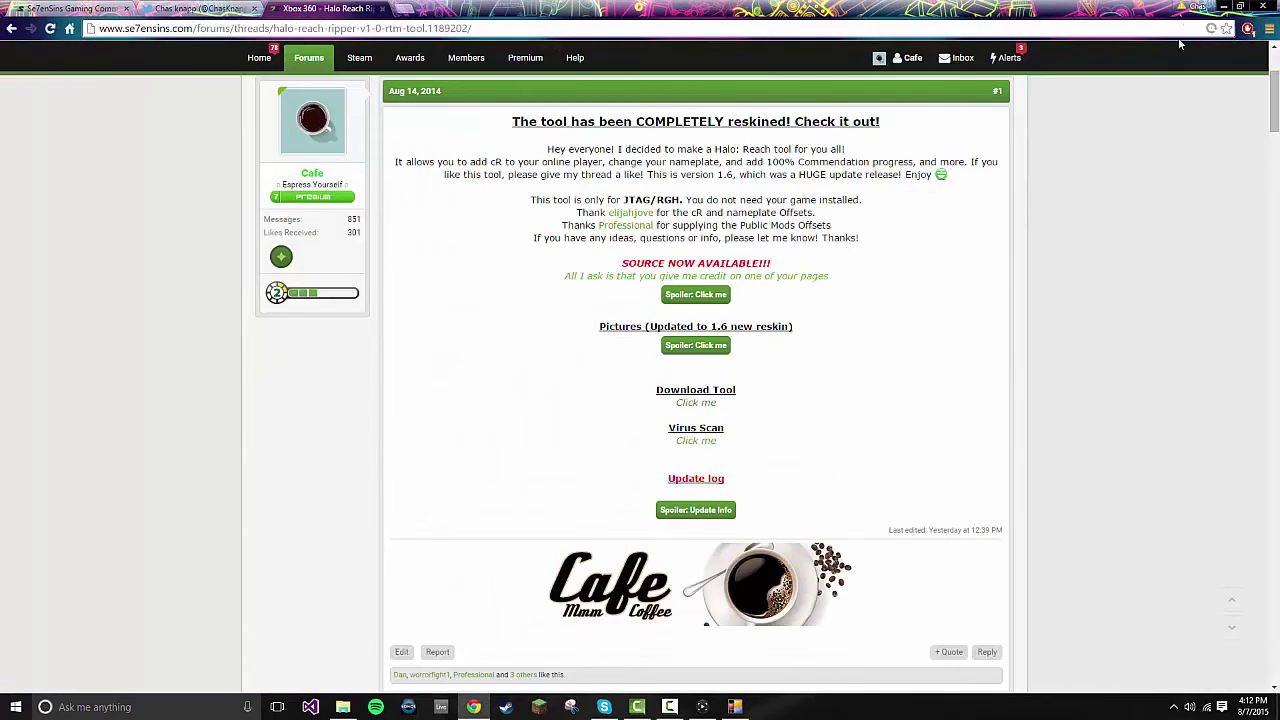
click(1223, 6)
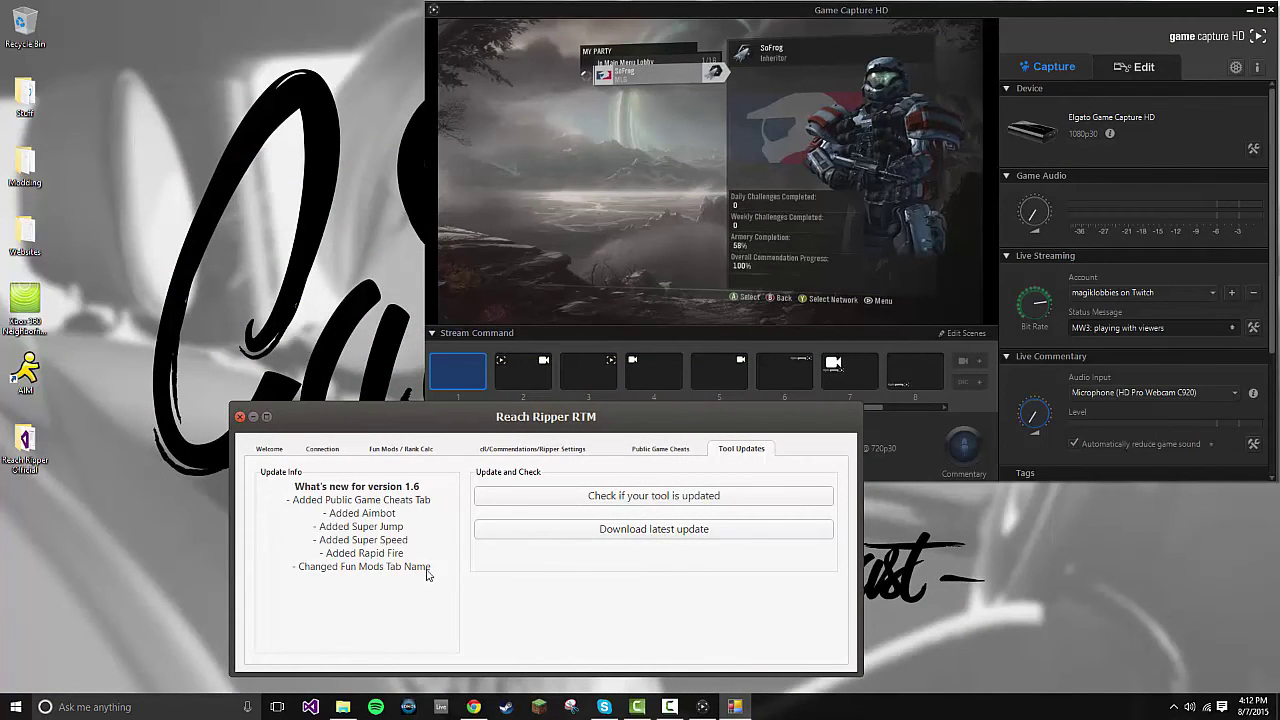
Request the clean GPD download from the tool's Welcome page and minimize the browser.
click(414, 448)
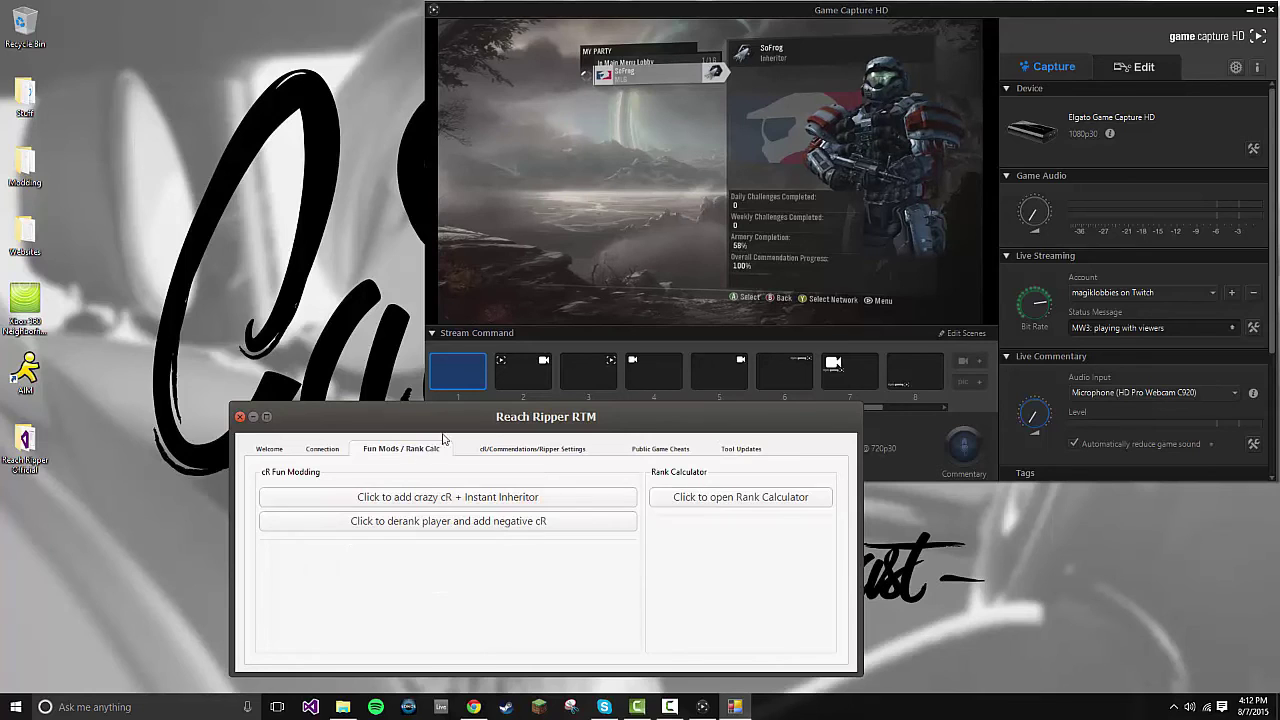
click(334, 452)
click(269, 451)
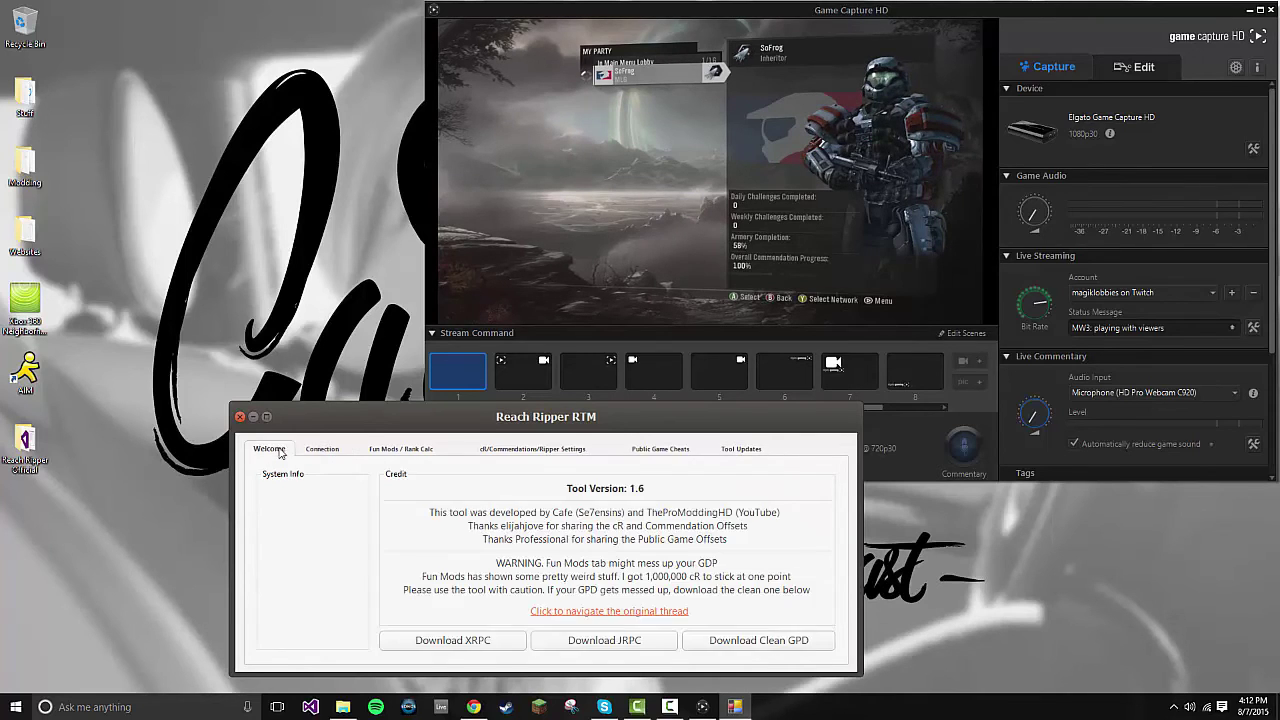
click(320, 451)
click(270, 450)
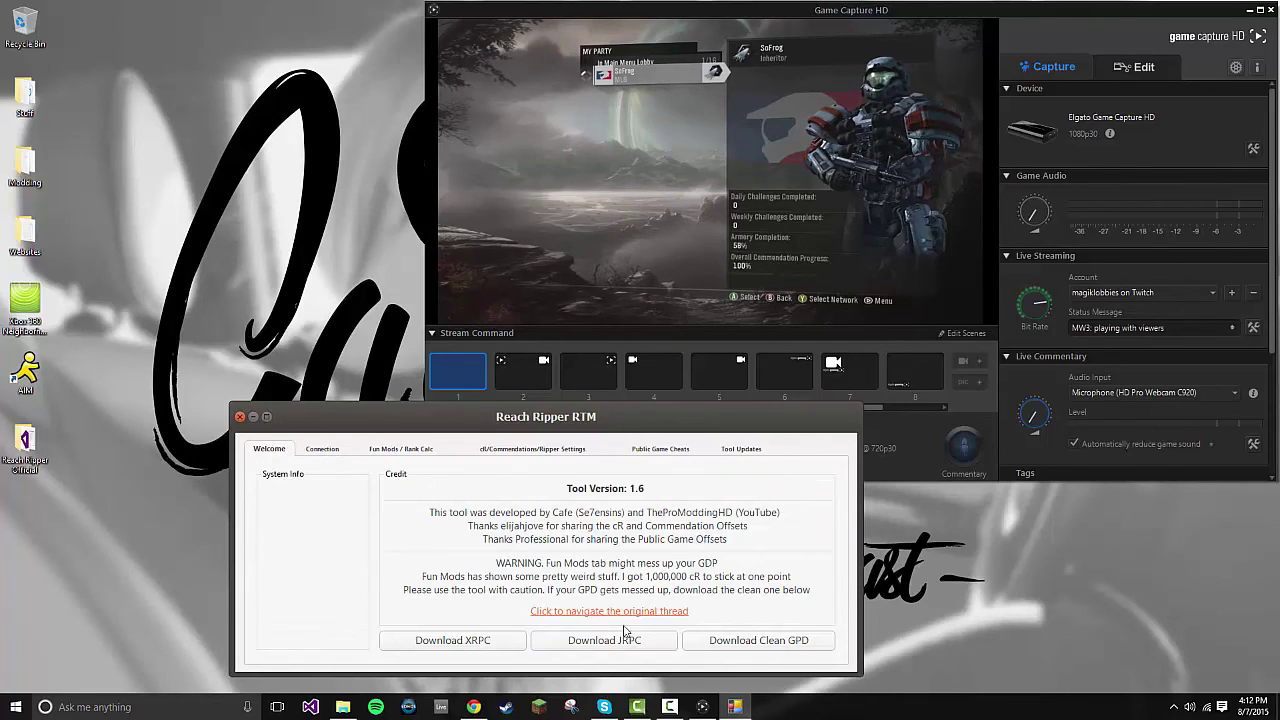
click(778, 646)
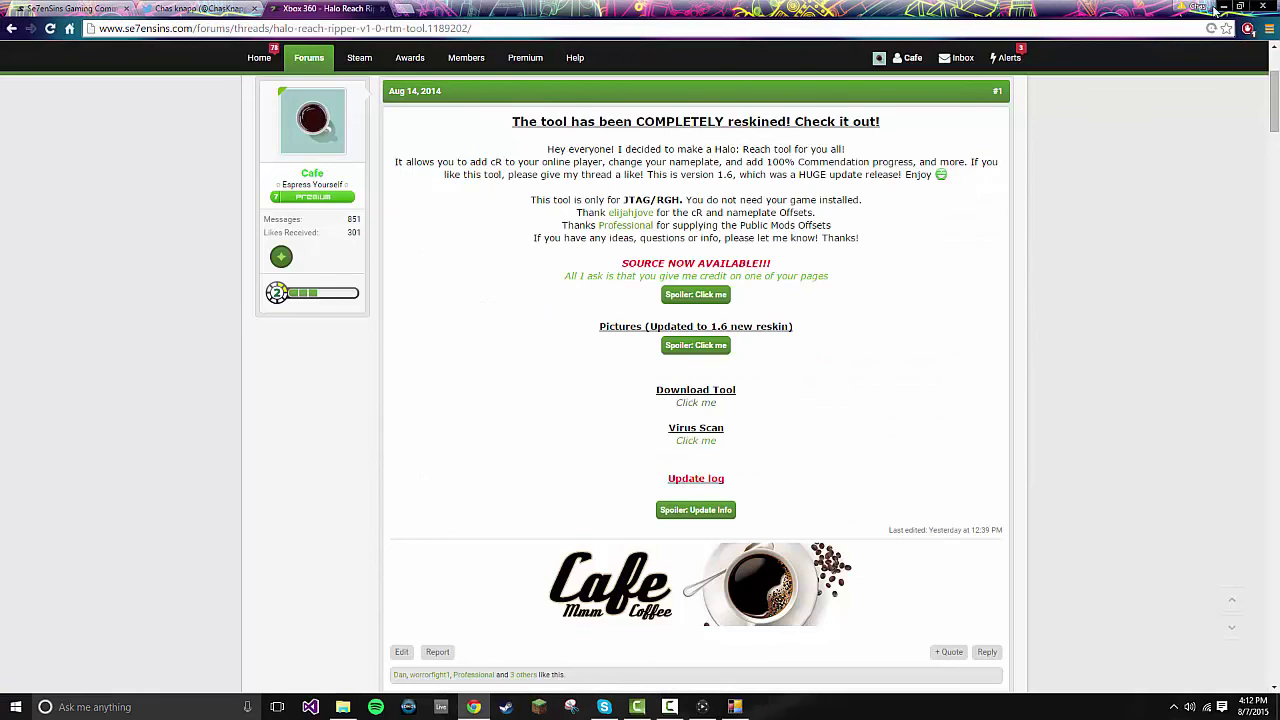
click(1220, 8)
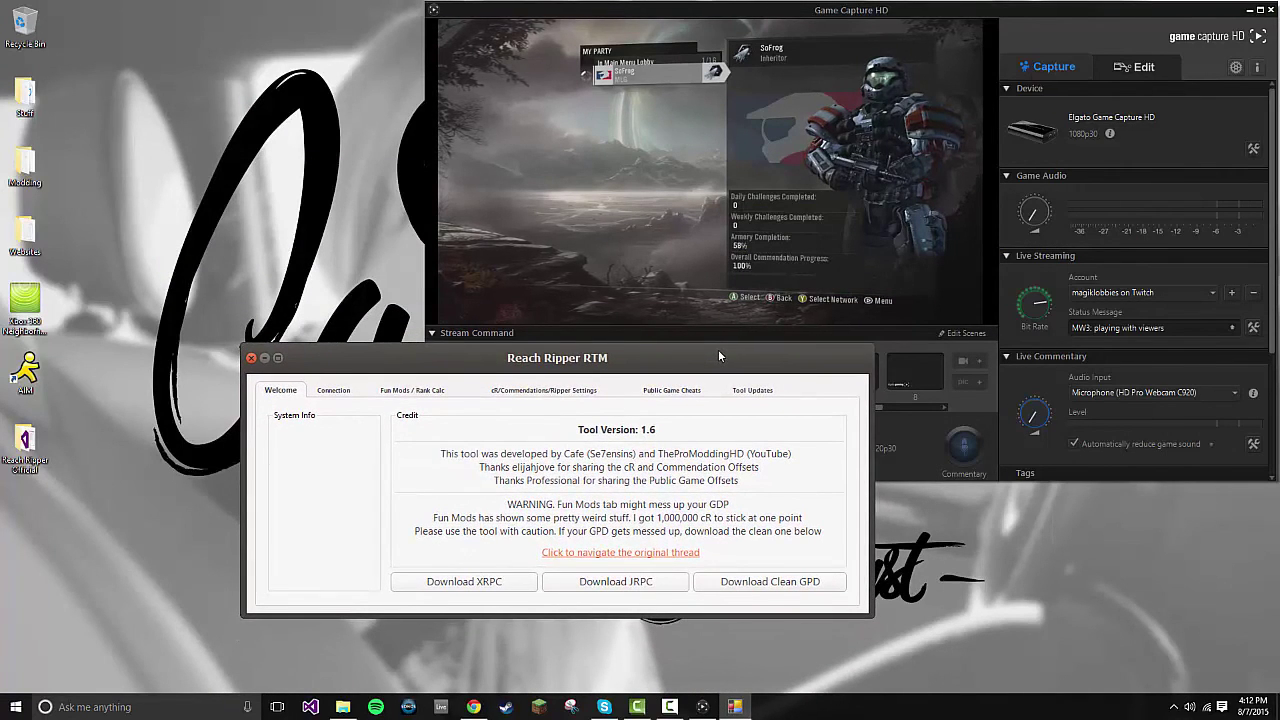
Review the tool's connection status and known issues.
click(335, 391)
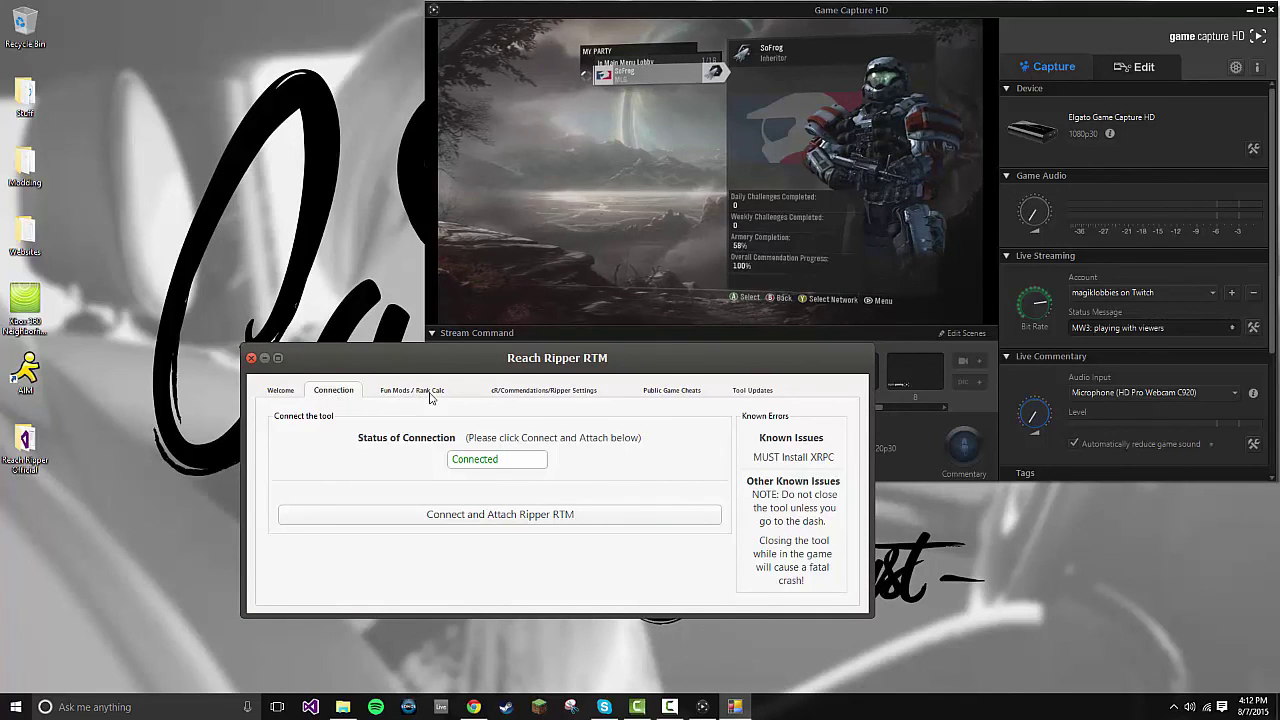